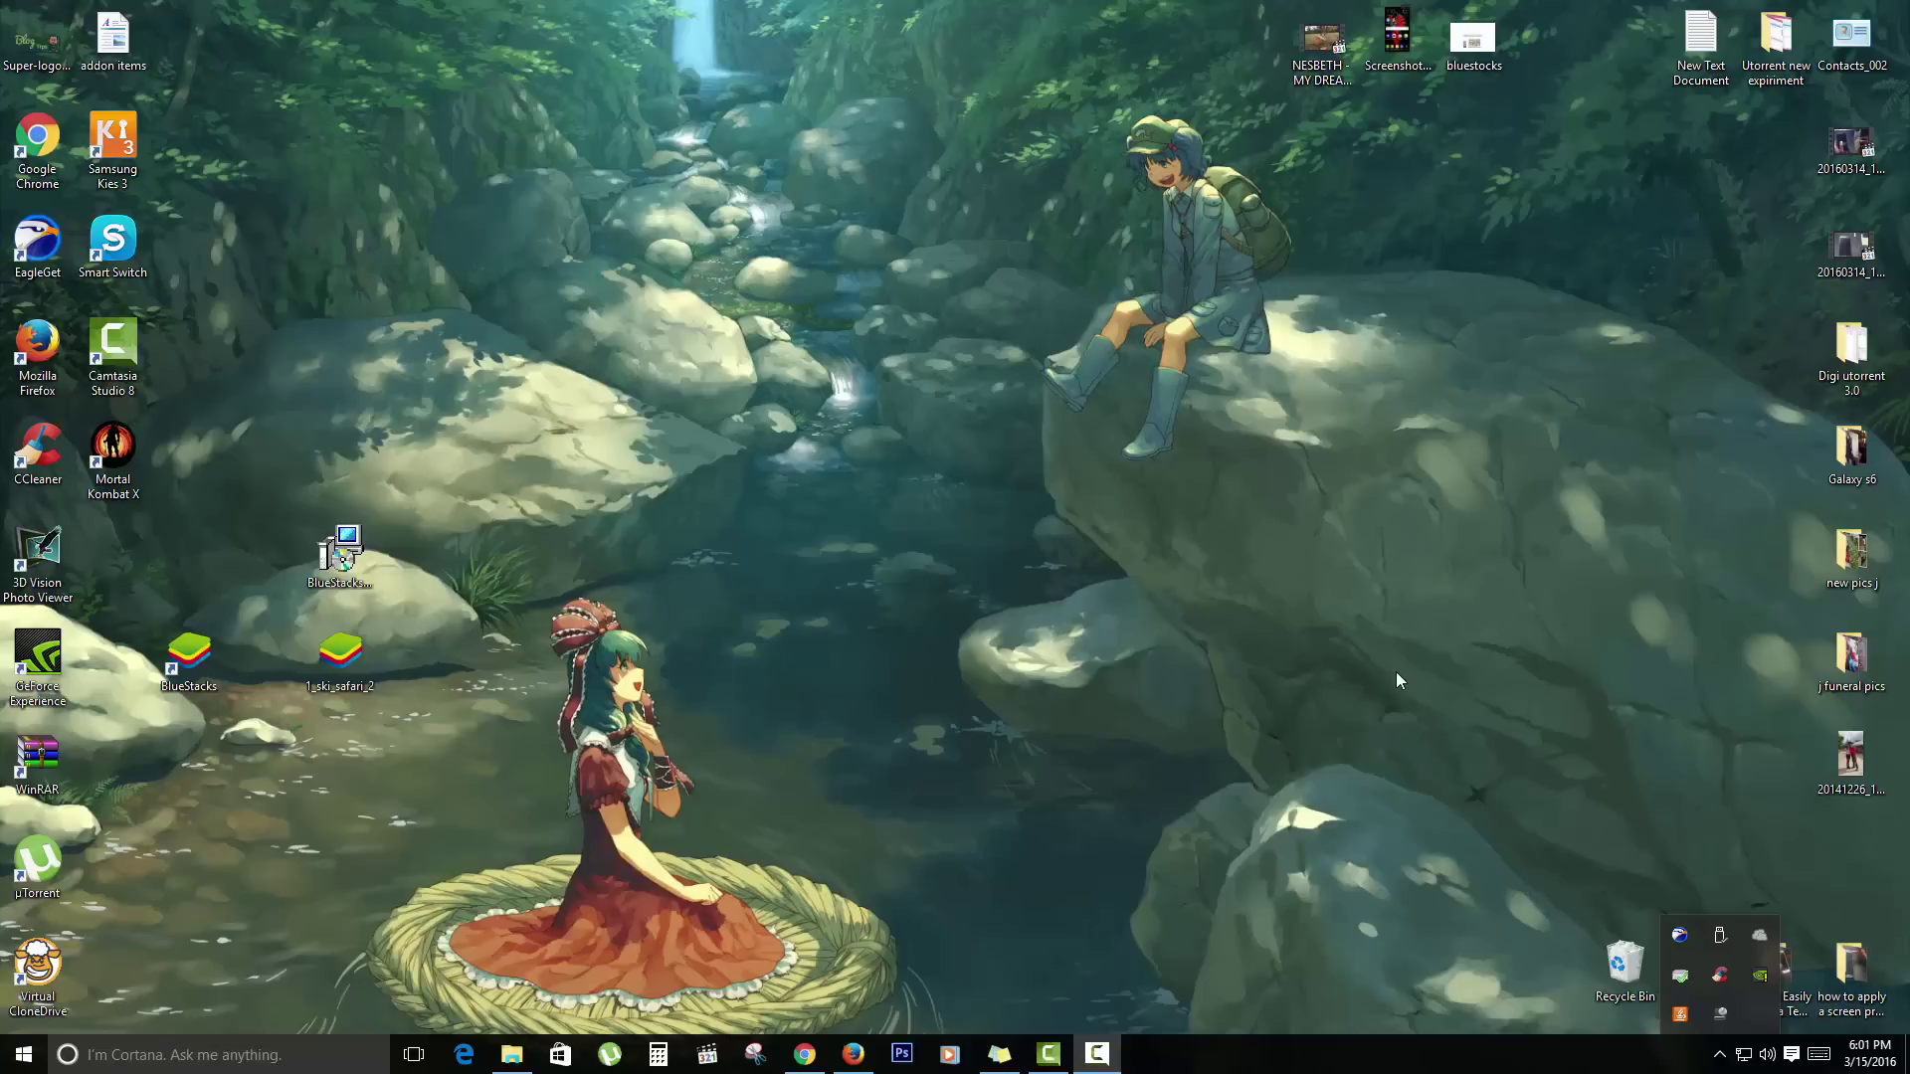
Step: Briefly show and then hide the screen recorder window
{"action": "left_click", "coordinate": [1113, 1054]}
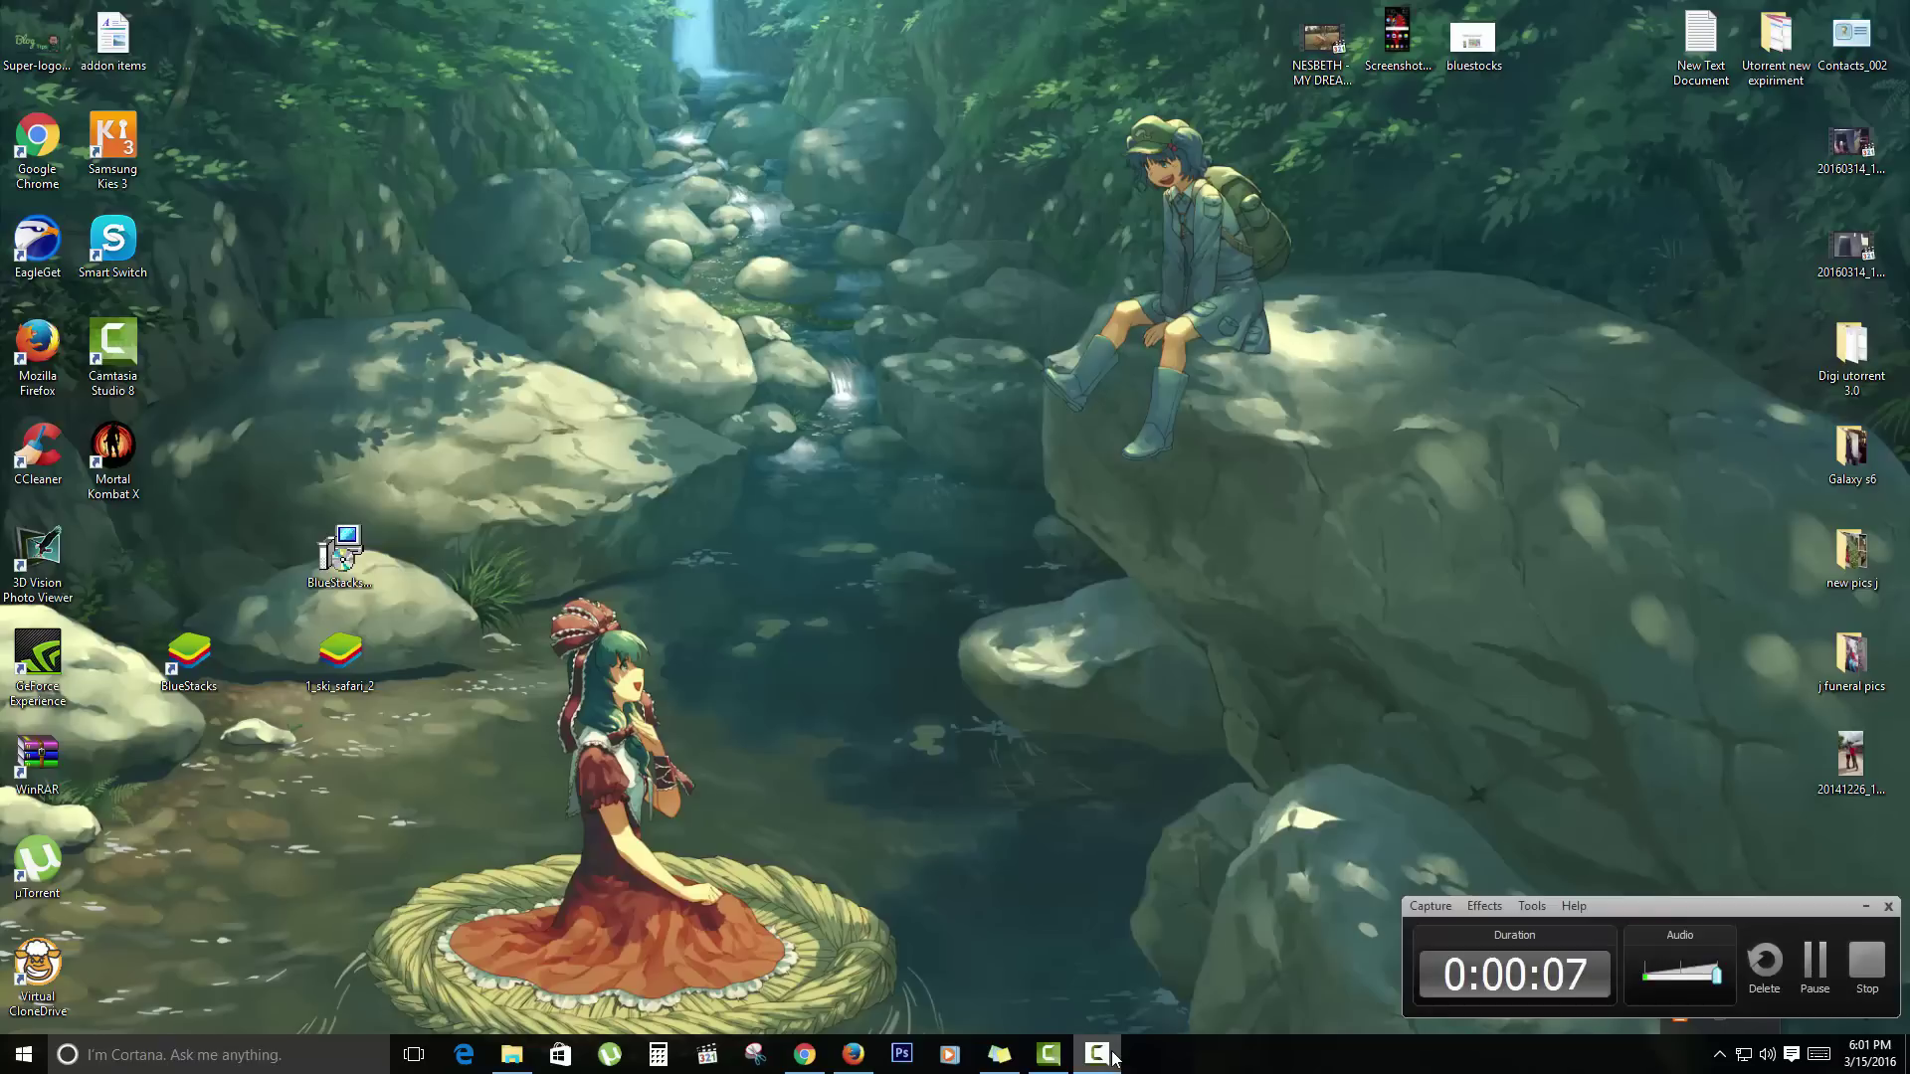
{"action": "left_click", "coordinate": [1113, 1054]}
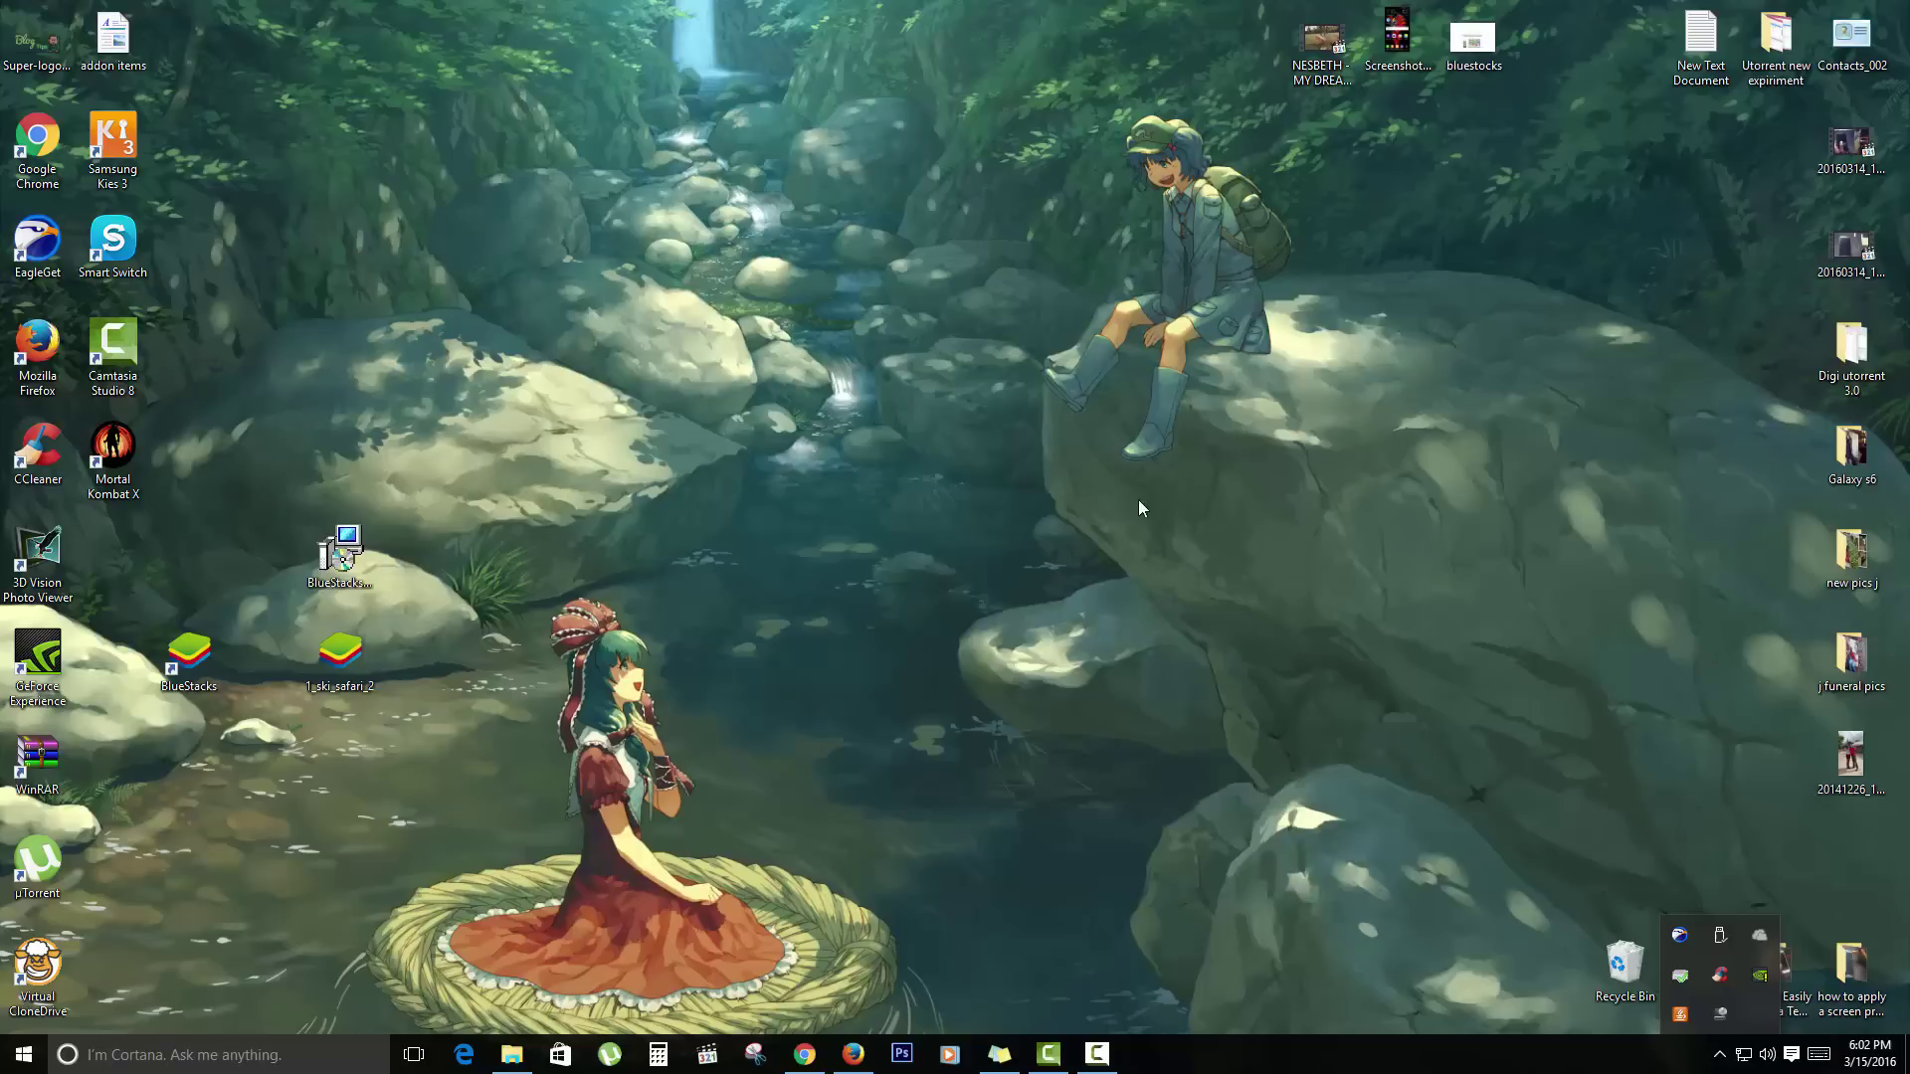
{"action": "key", "text": "c"}
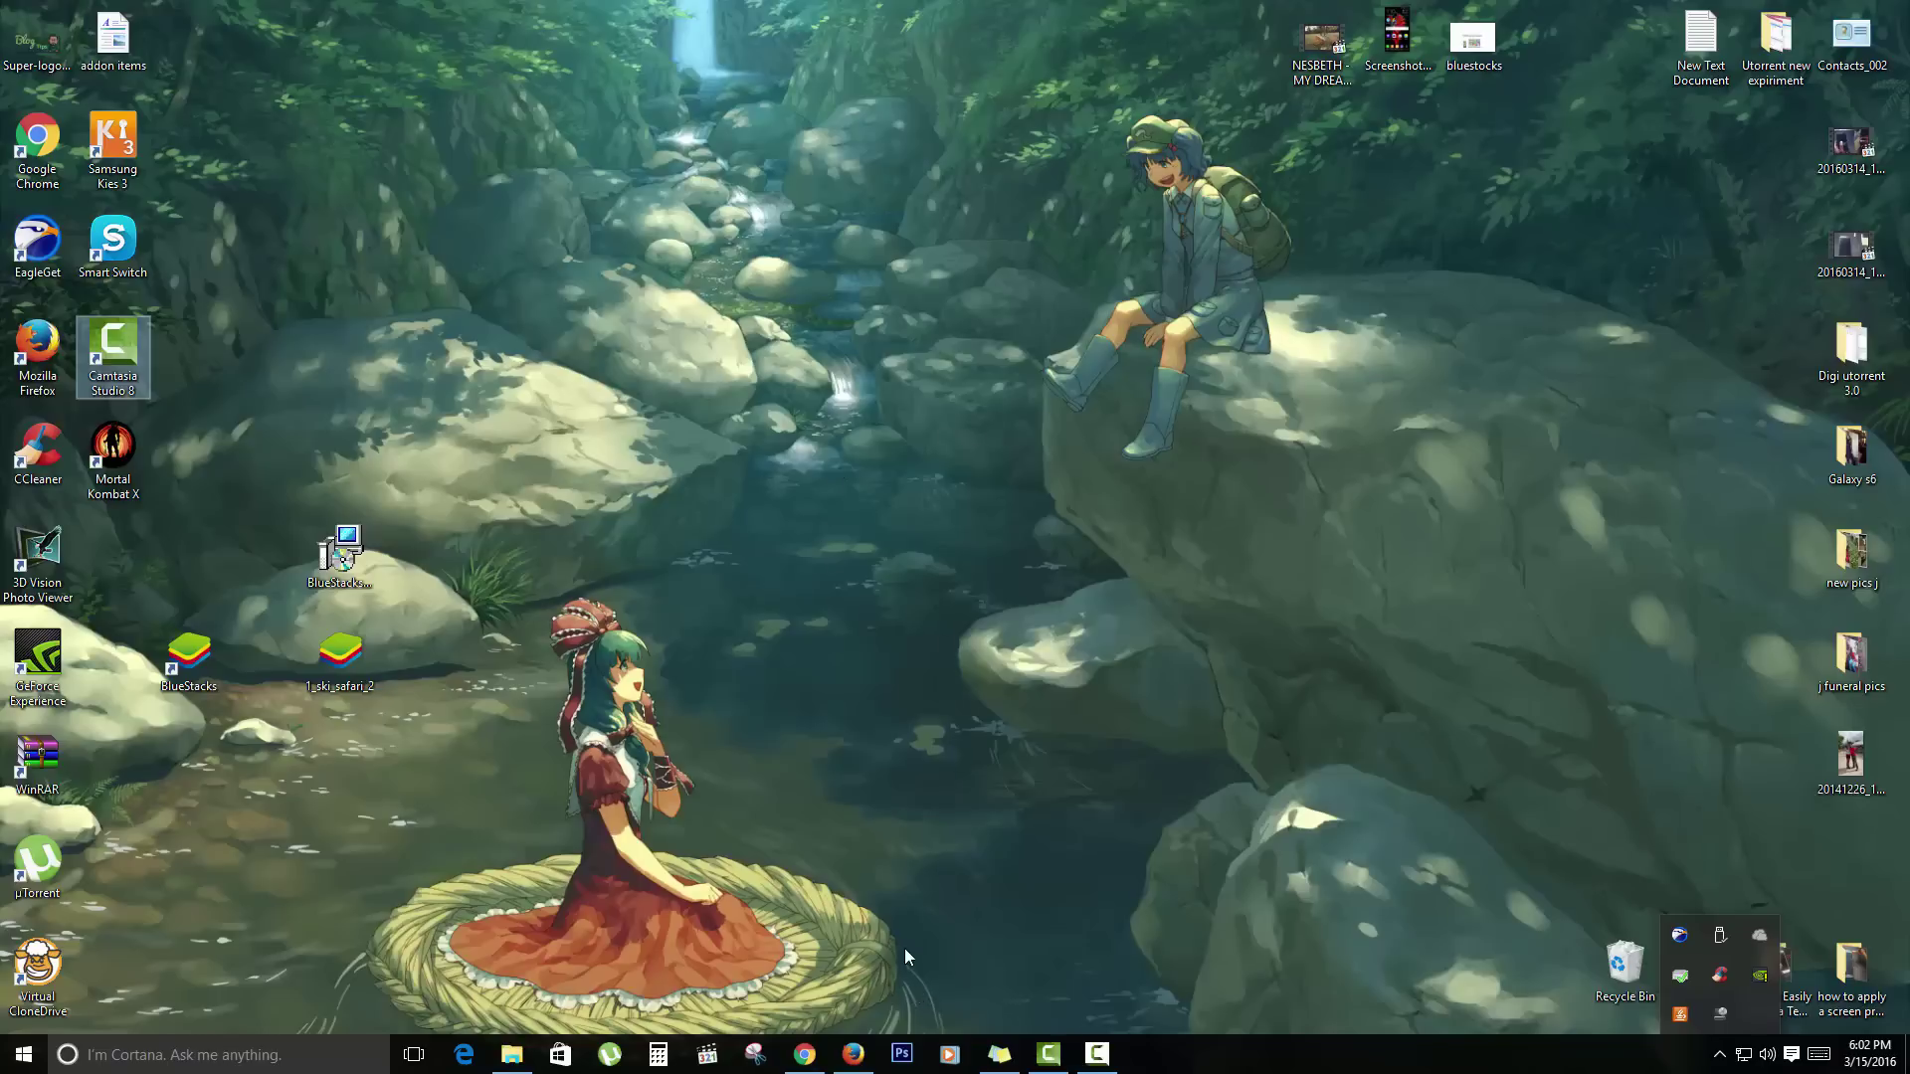
Step: Bring back Firefox on bluestacks.com and select, then deselect, the web address
{"action": "left_click", "coordinate": [867, 1060]}
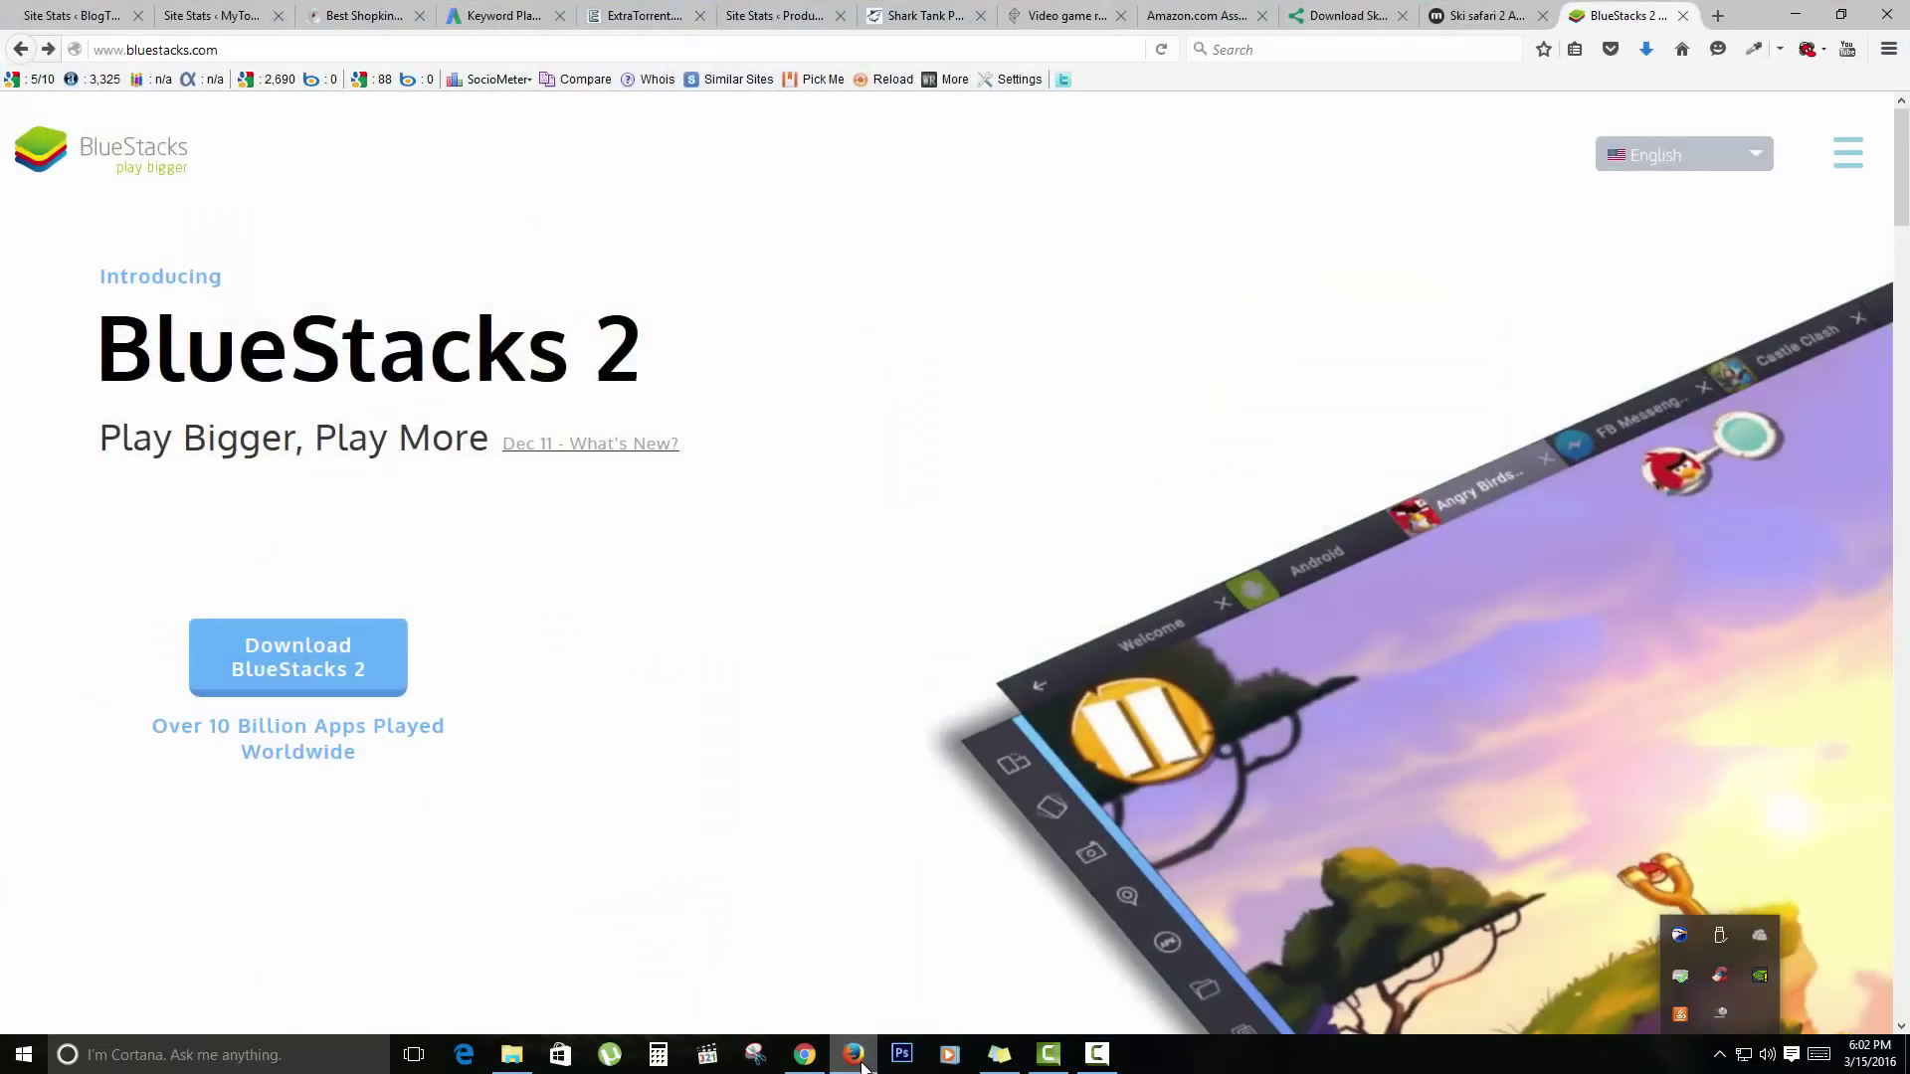
{"action": "left_click", "coordinate": [224, 49]}
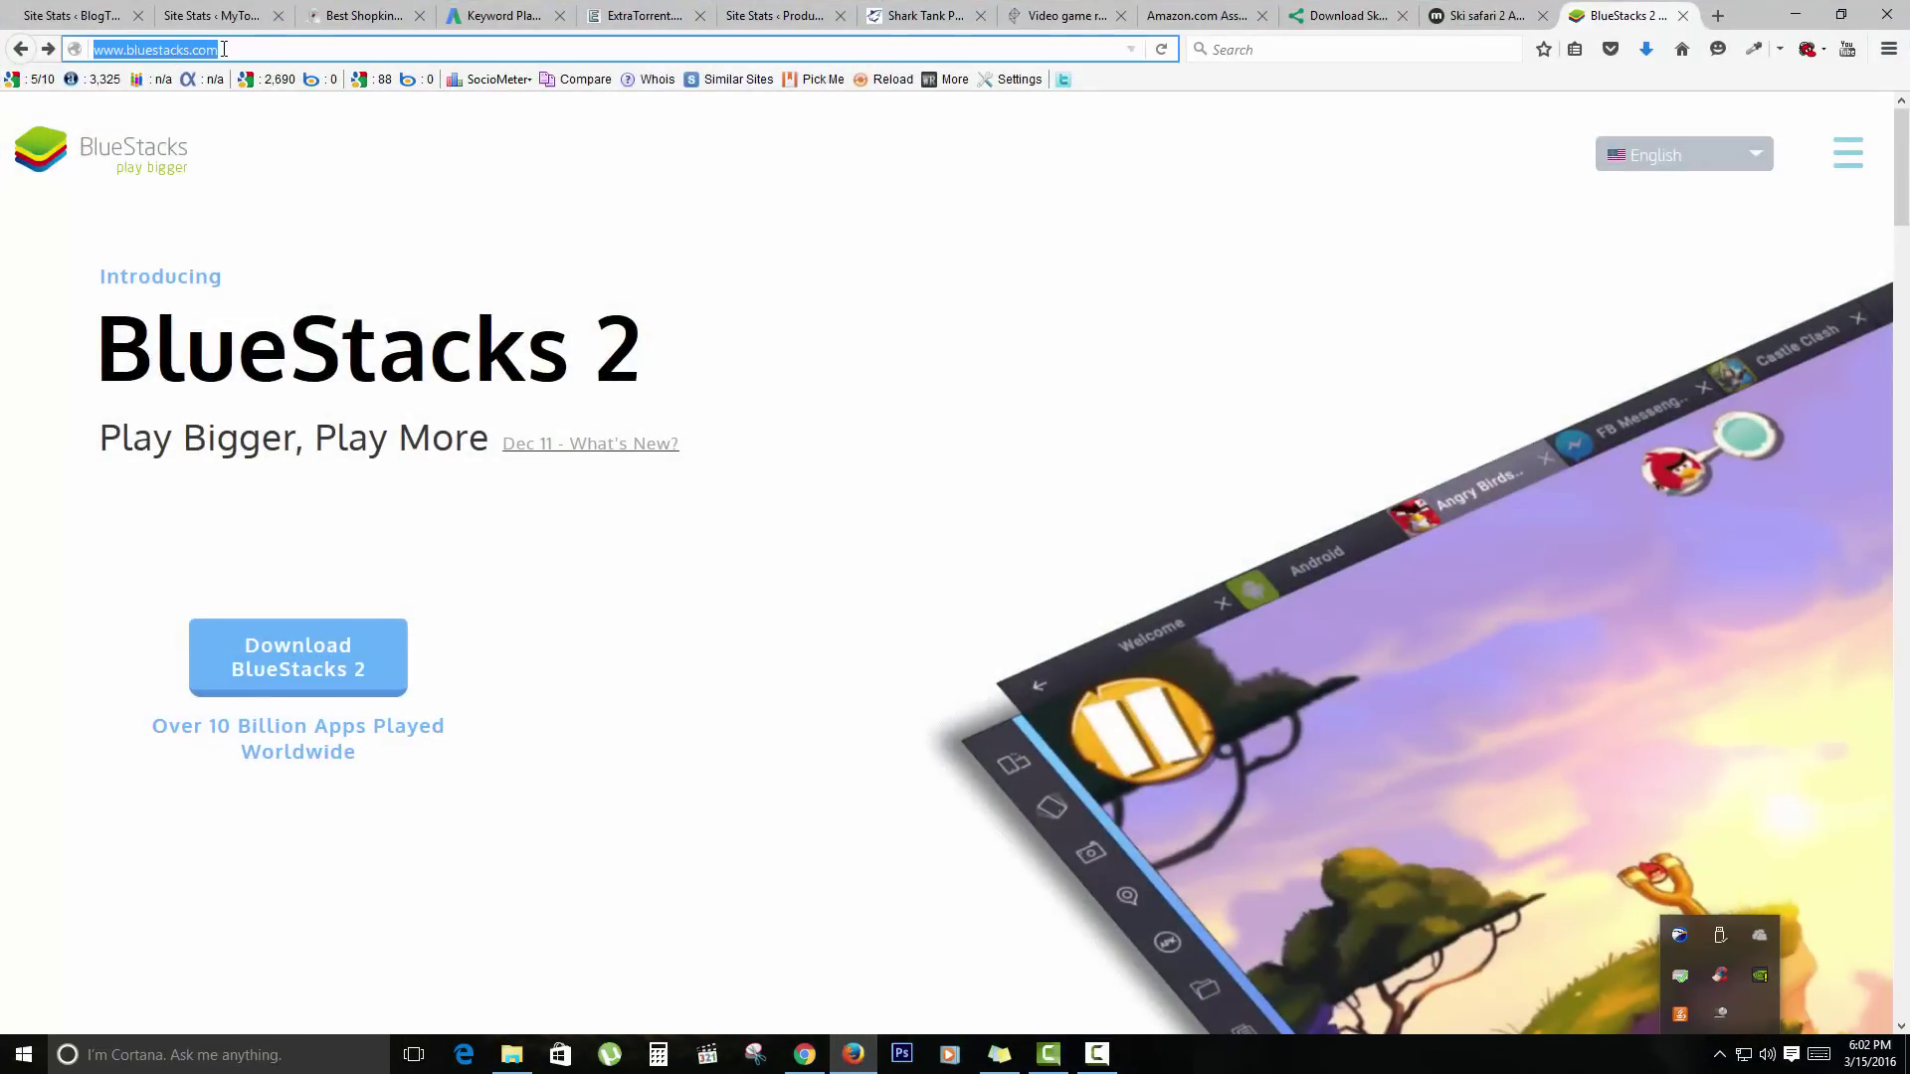
{"action": "left_click", "coordinate": [224, 48]}
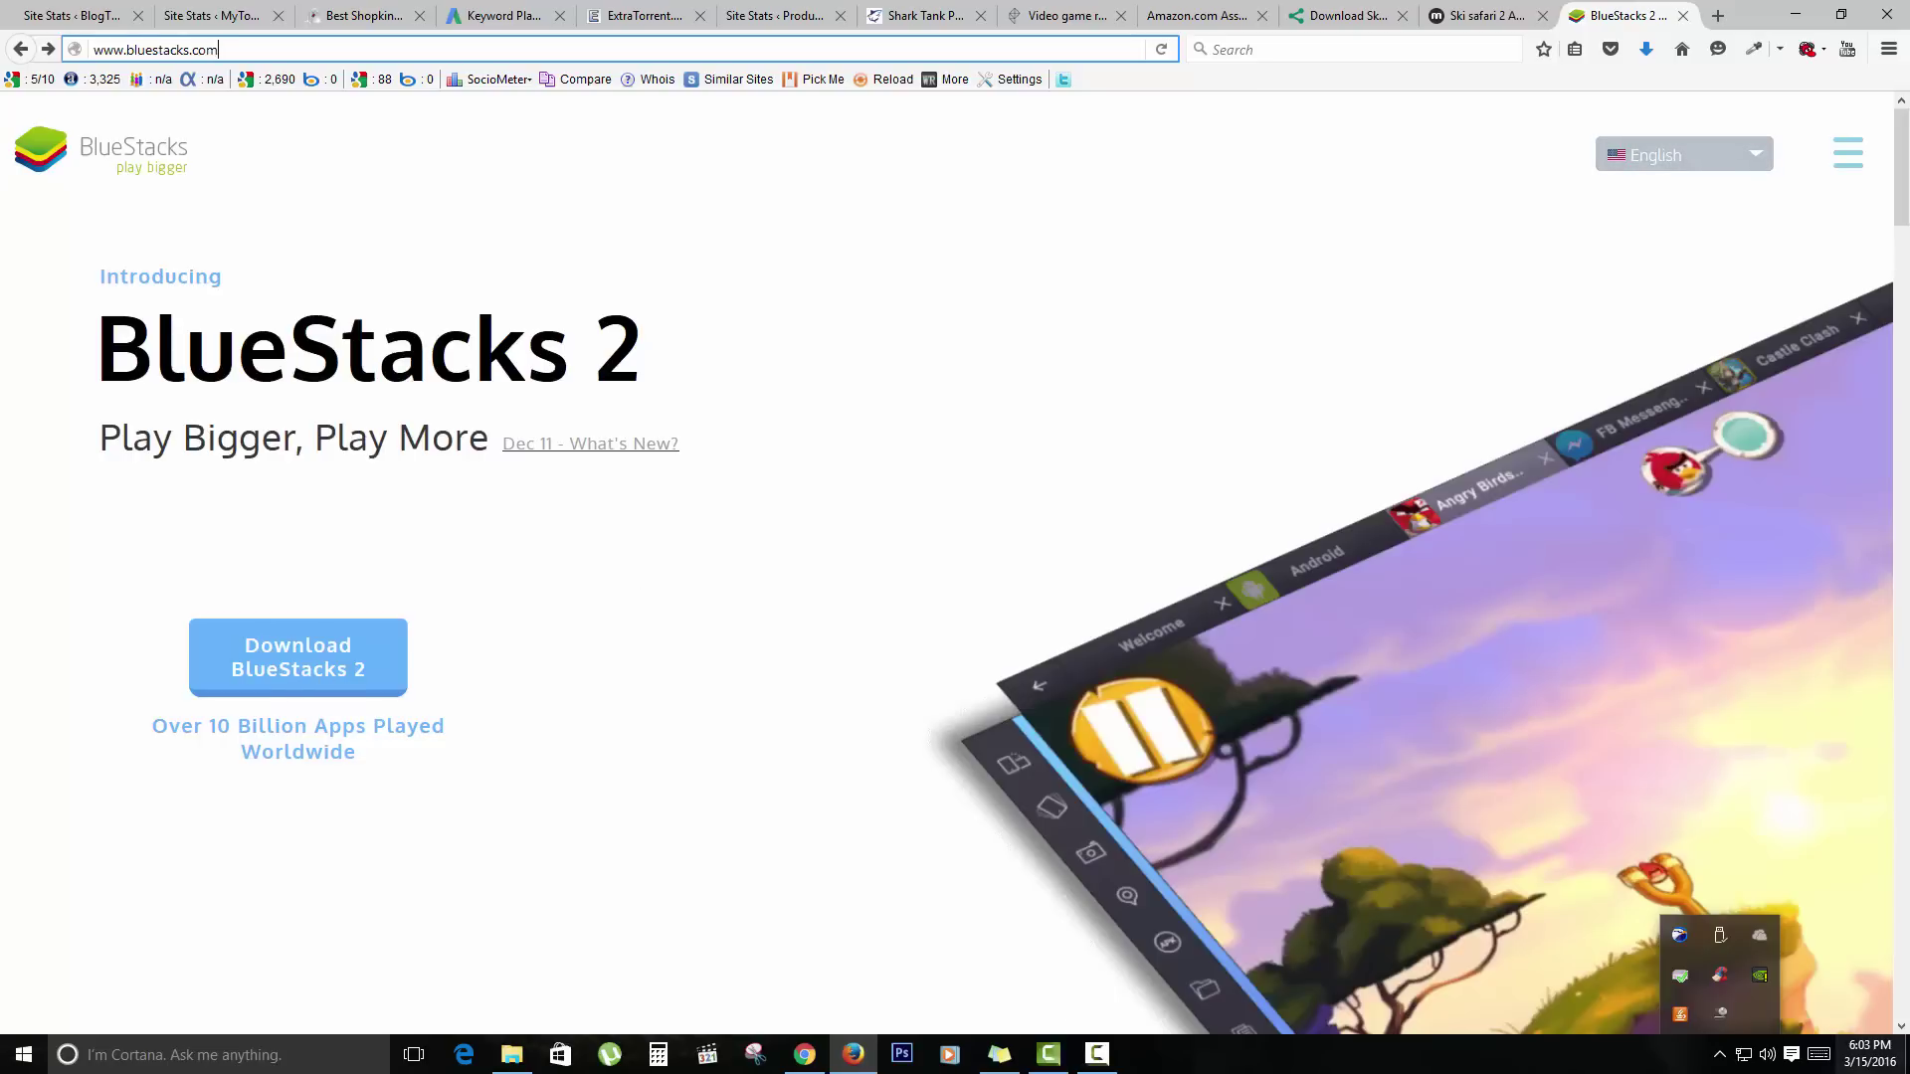
Step: Reveal the desktop and start BlueStacks from its desktop shortcut
{"action": "left_click", "coordinate": [1906, 1054]}
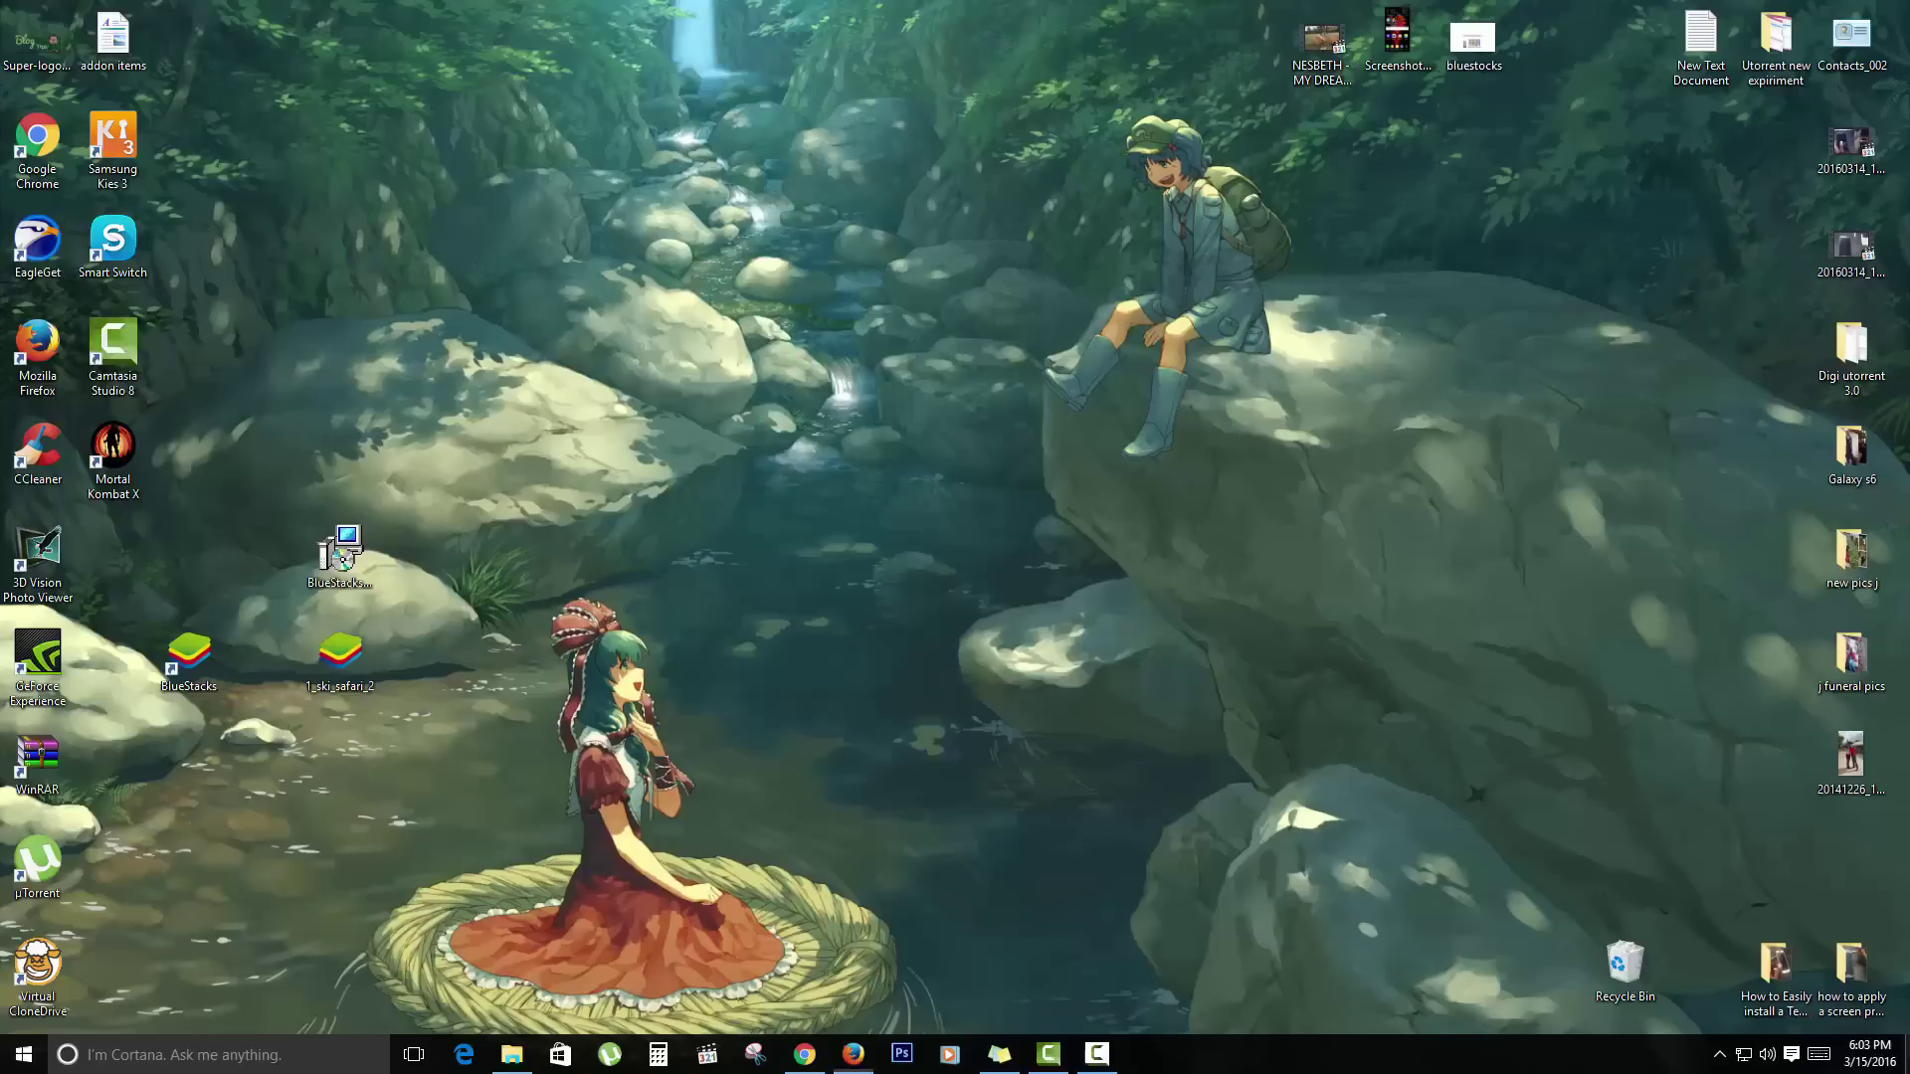
{"action": "left_click", "coordinate": [350, 577]}
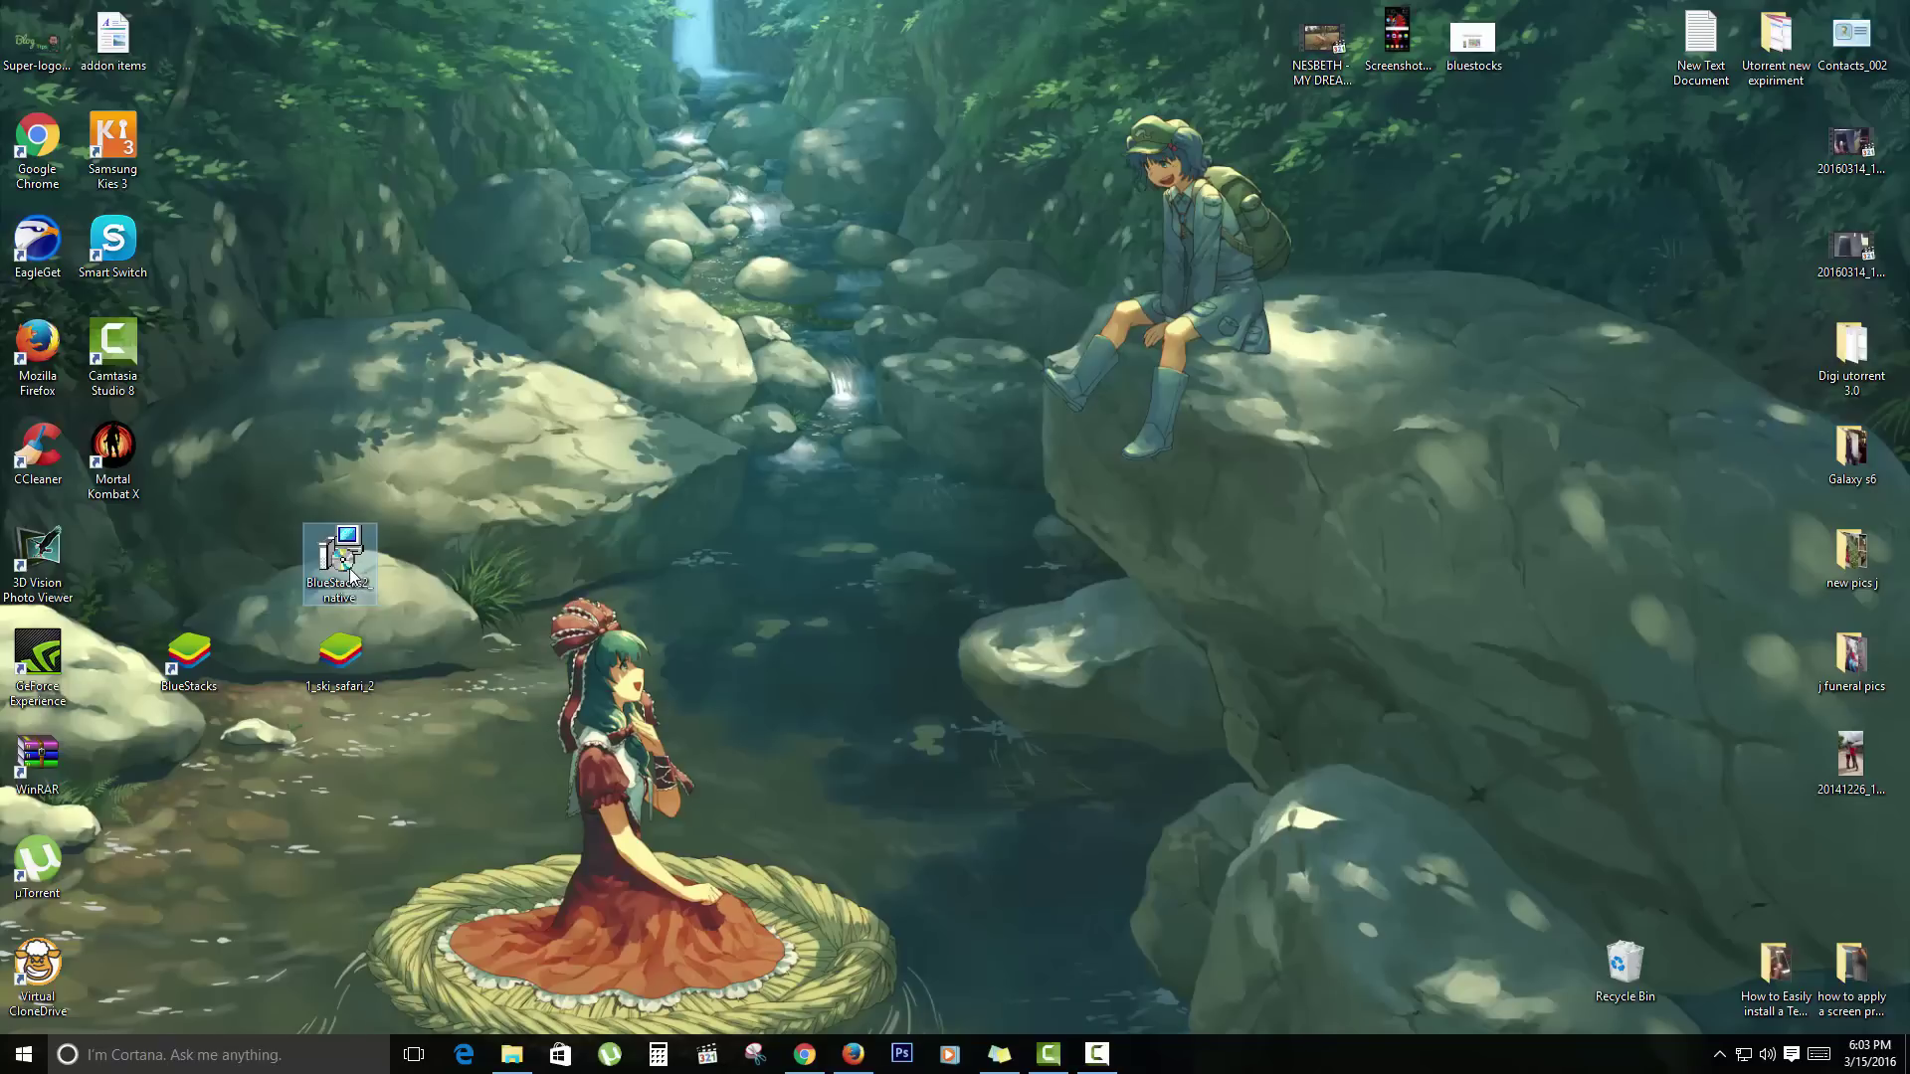
{"action": "left_click", "coordinate": [187, 668]}
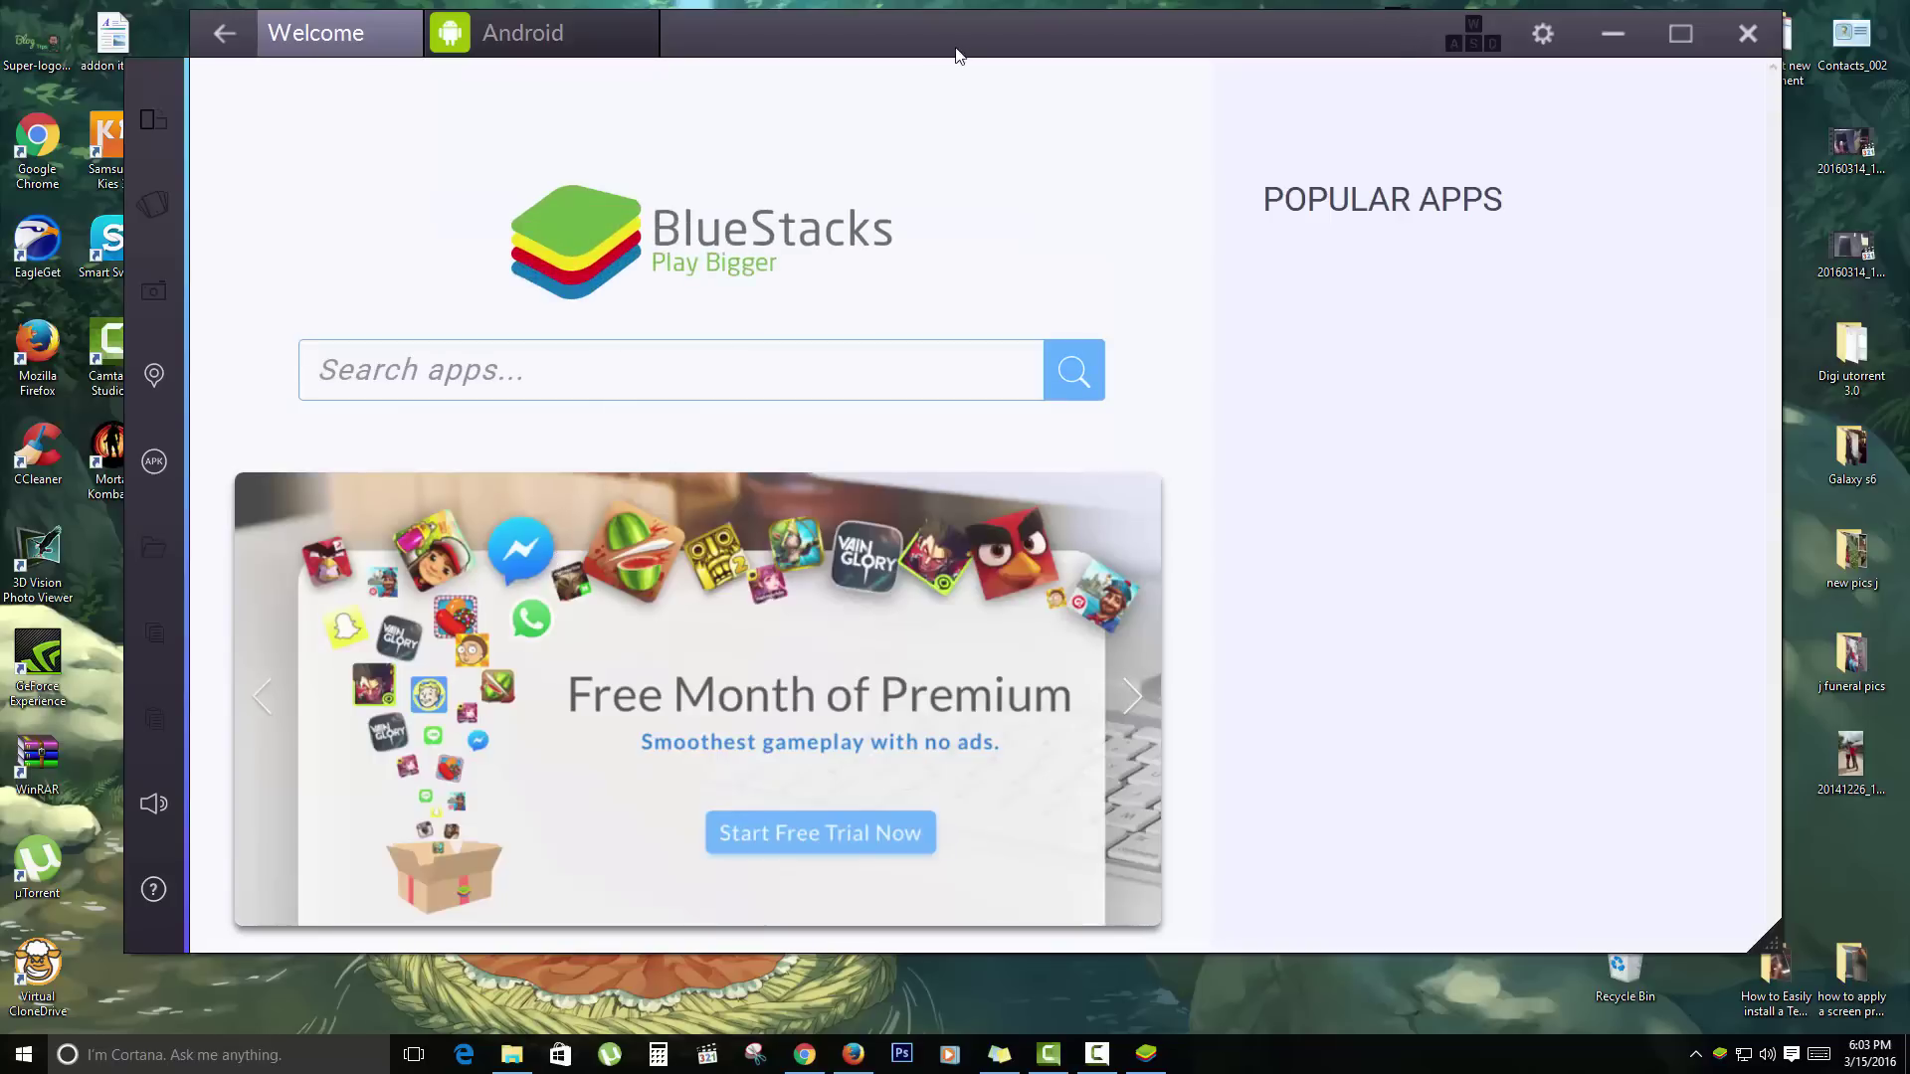
Step: Reposition the BlueStacks window, view the Android home screen, then minimize BlueStacks
{"action": "mouse_move", "coordinate": [983, 34]}
{"action": "left_mouse_down"}
{"action": "mouse_move", "coordinate": [1011, 73]}
{"action": "mouse_move", "coordinate": [970, 60]}
{"action": "left_mouse_up"}
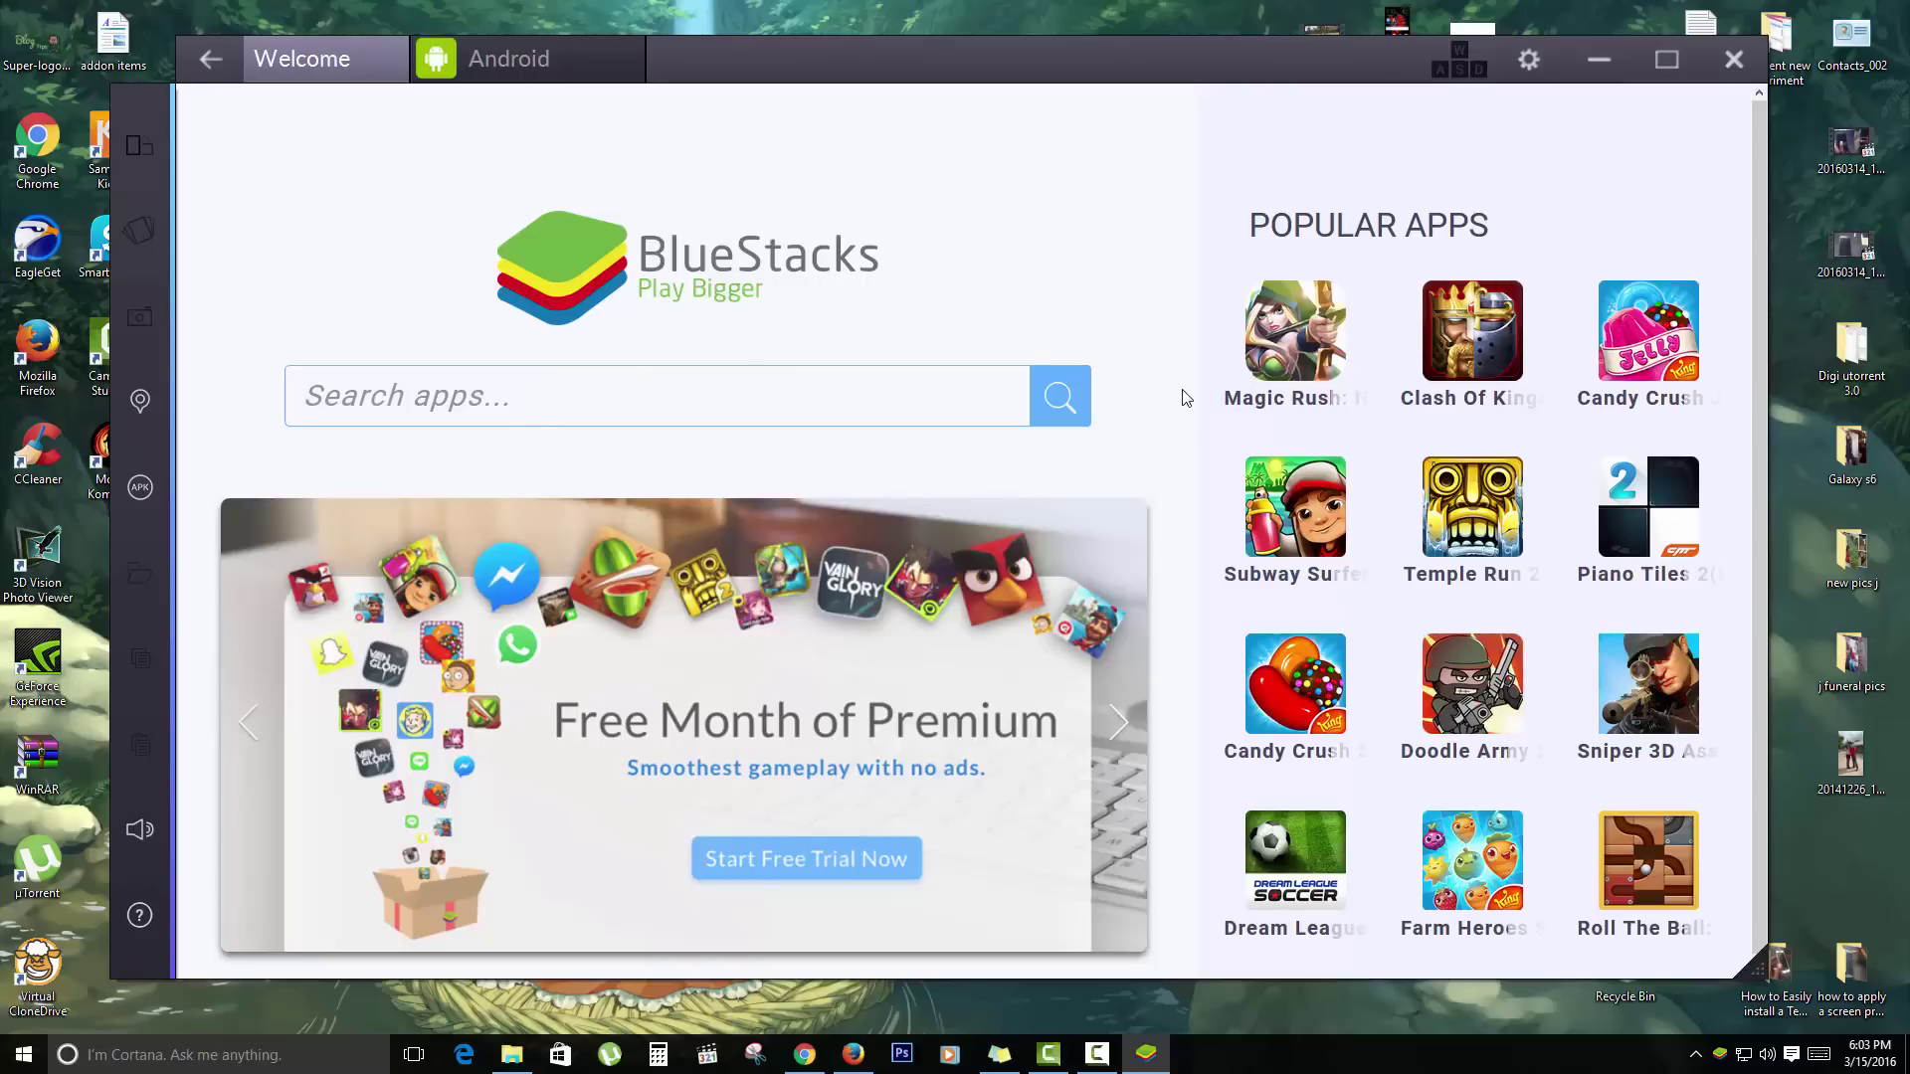
{"action": "left_click", "coordinate": [524, 57]}
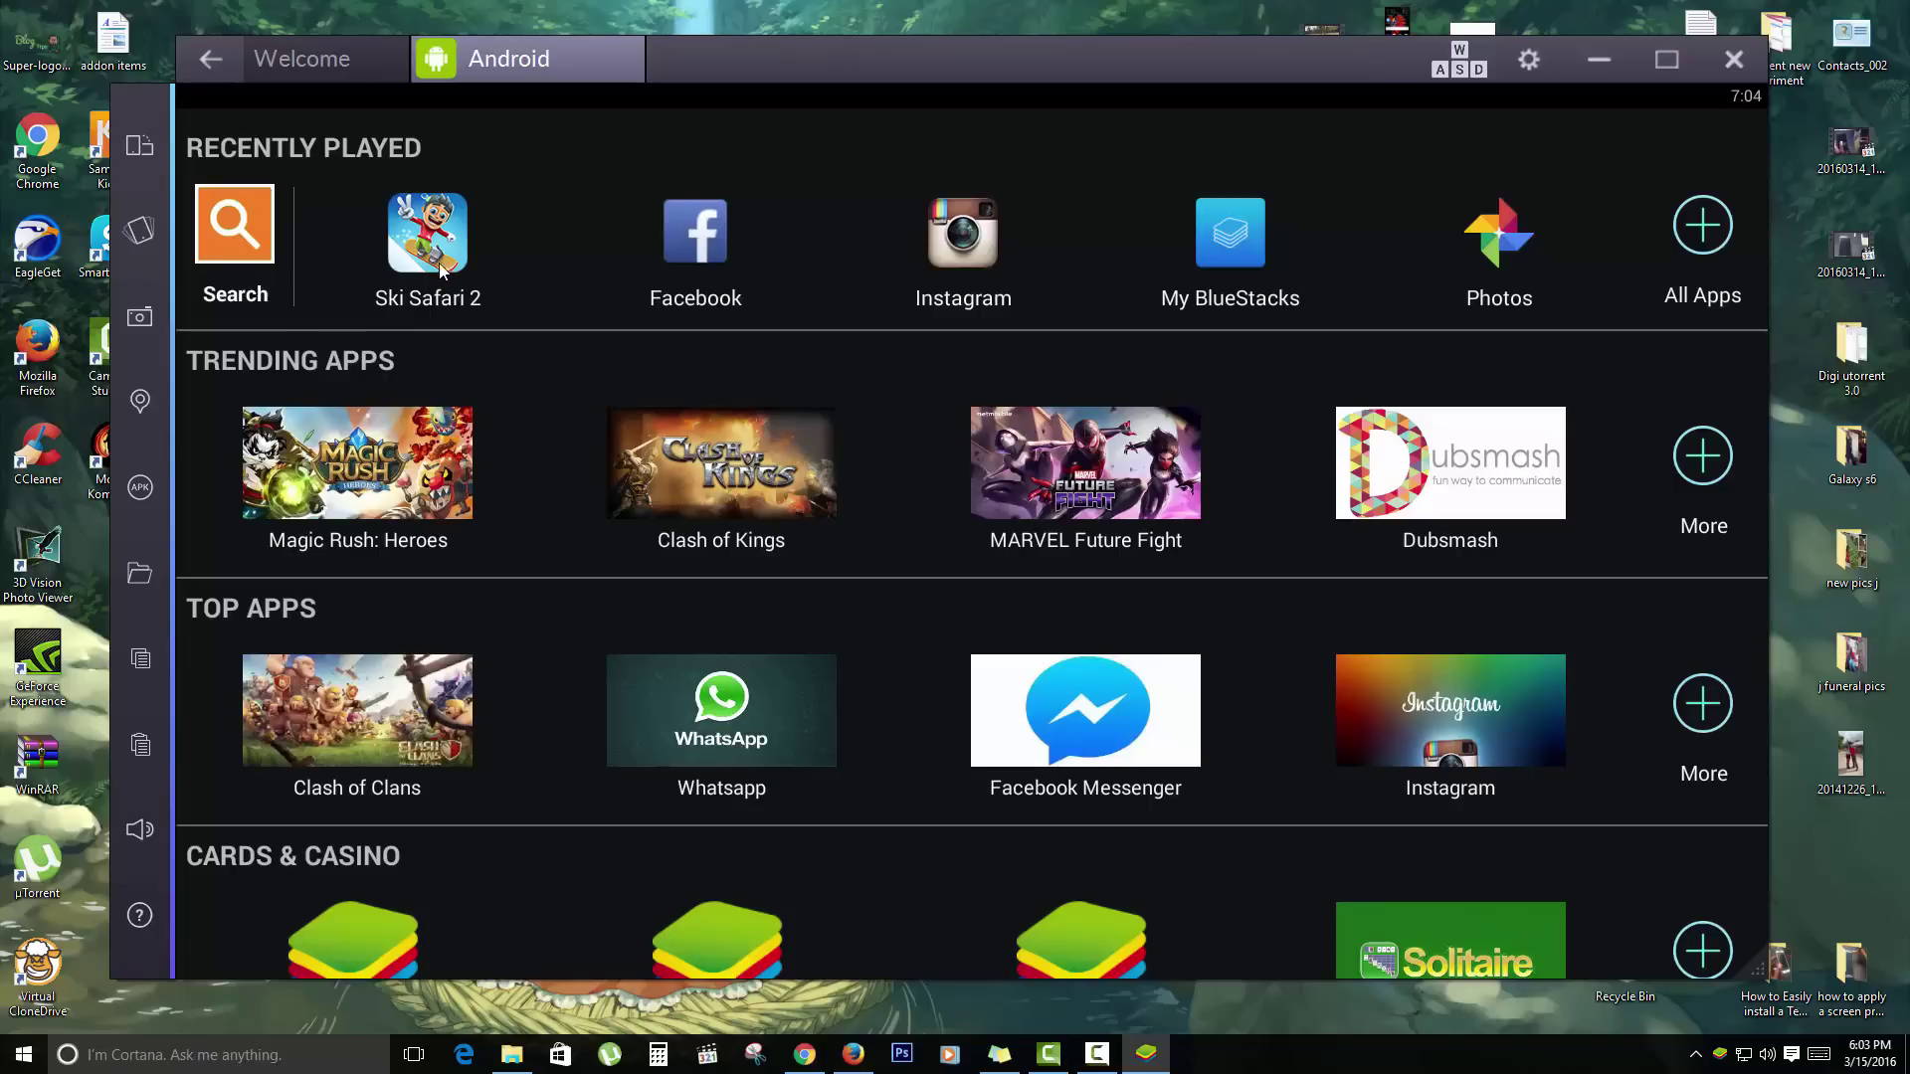
{"action": "left_click_drag", "start_coordinate": [751, 79], "coordinate": [856, 61]}
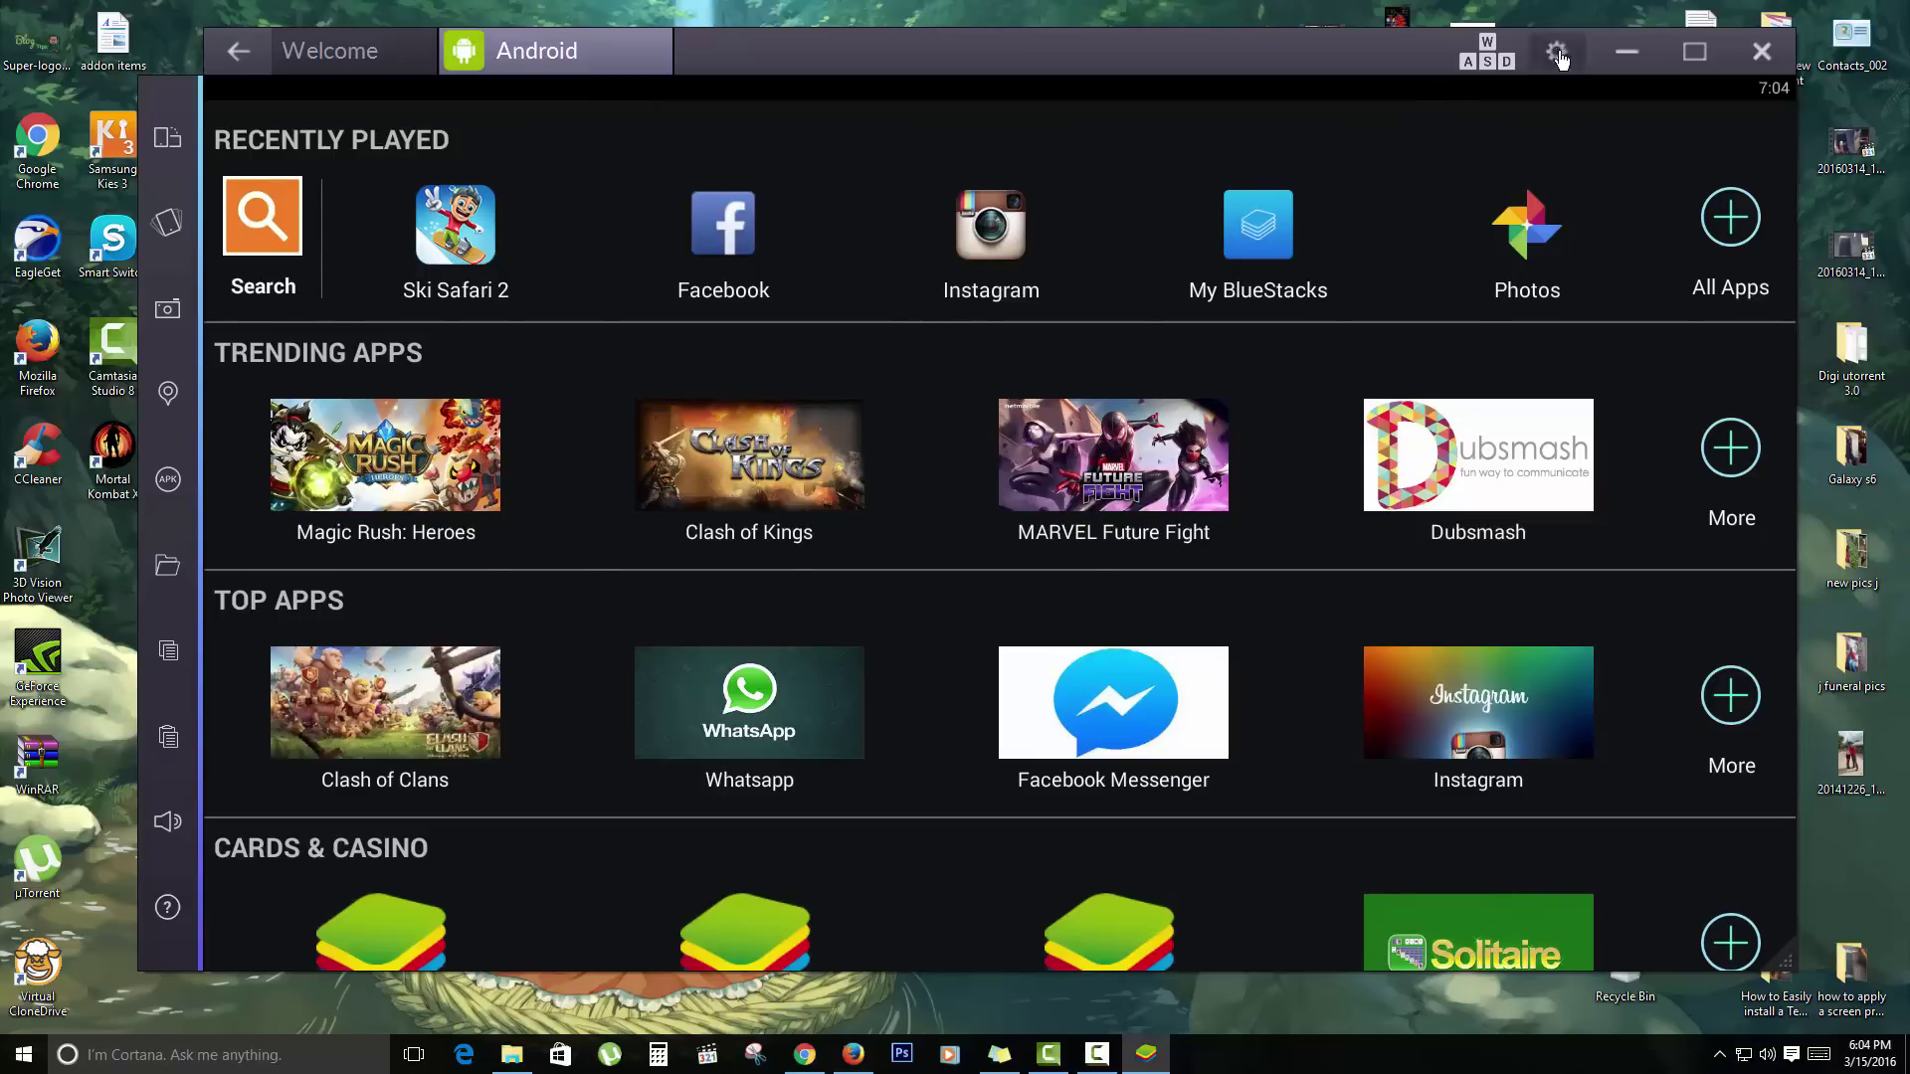
{"action": "left_click", "coordinate": [1611, 53]}
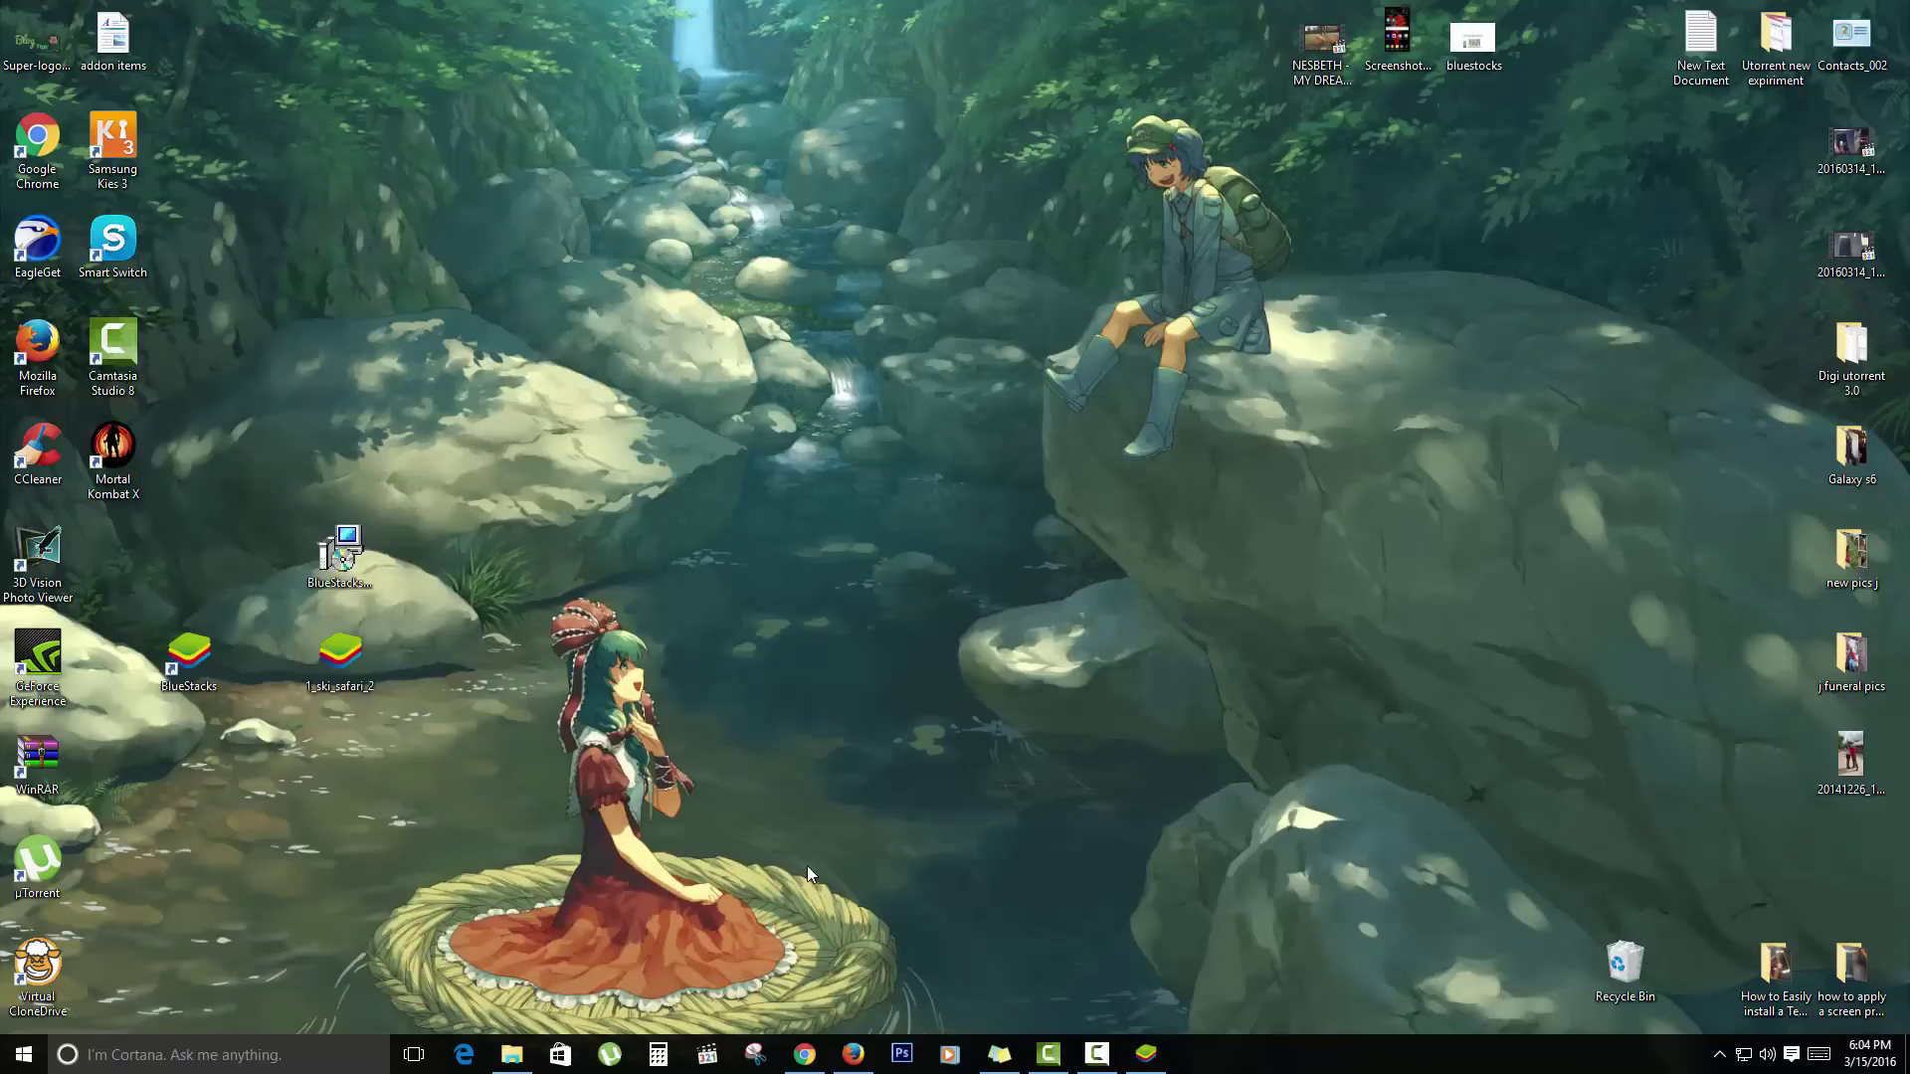
{"action": "left_click", "coordinate": [851, 1058]}
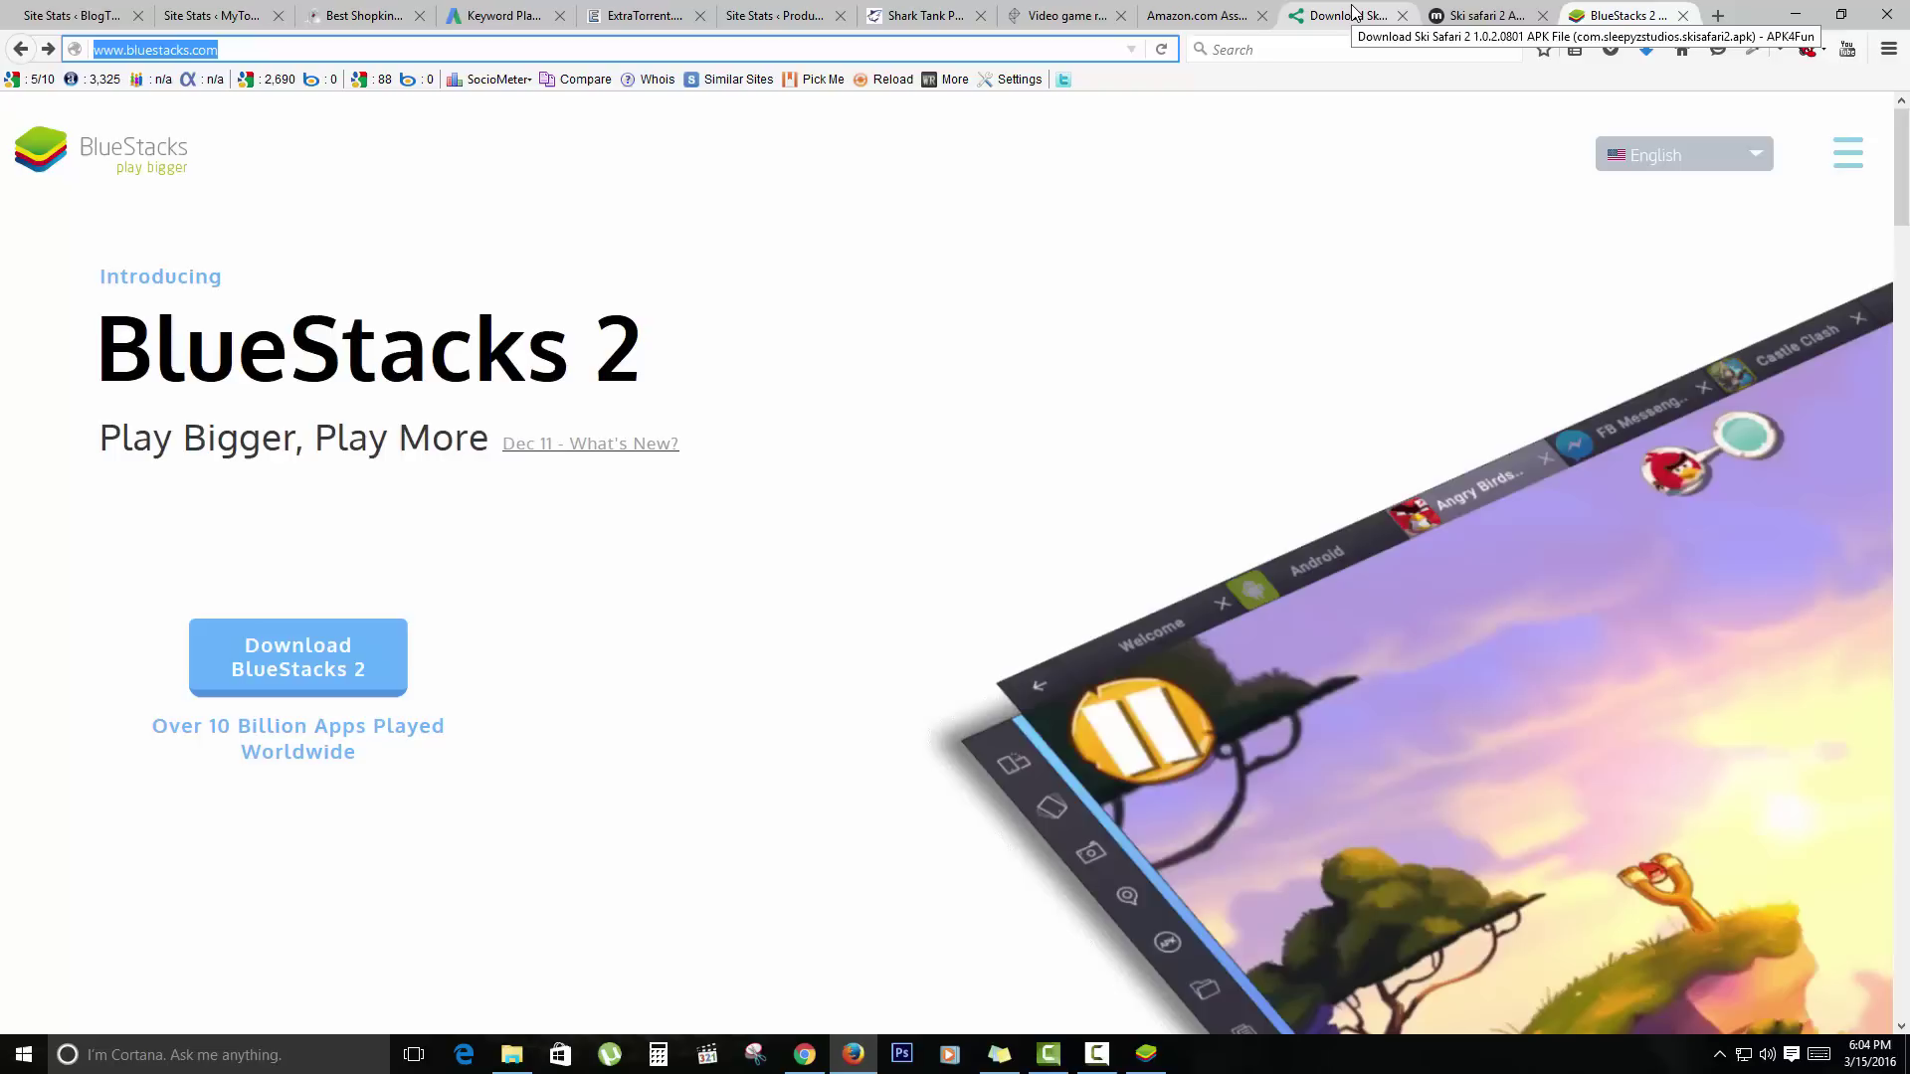
{"action": "left_click", "coordinate": [1906, 1054]}
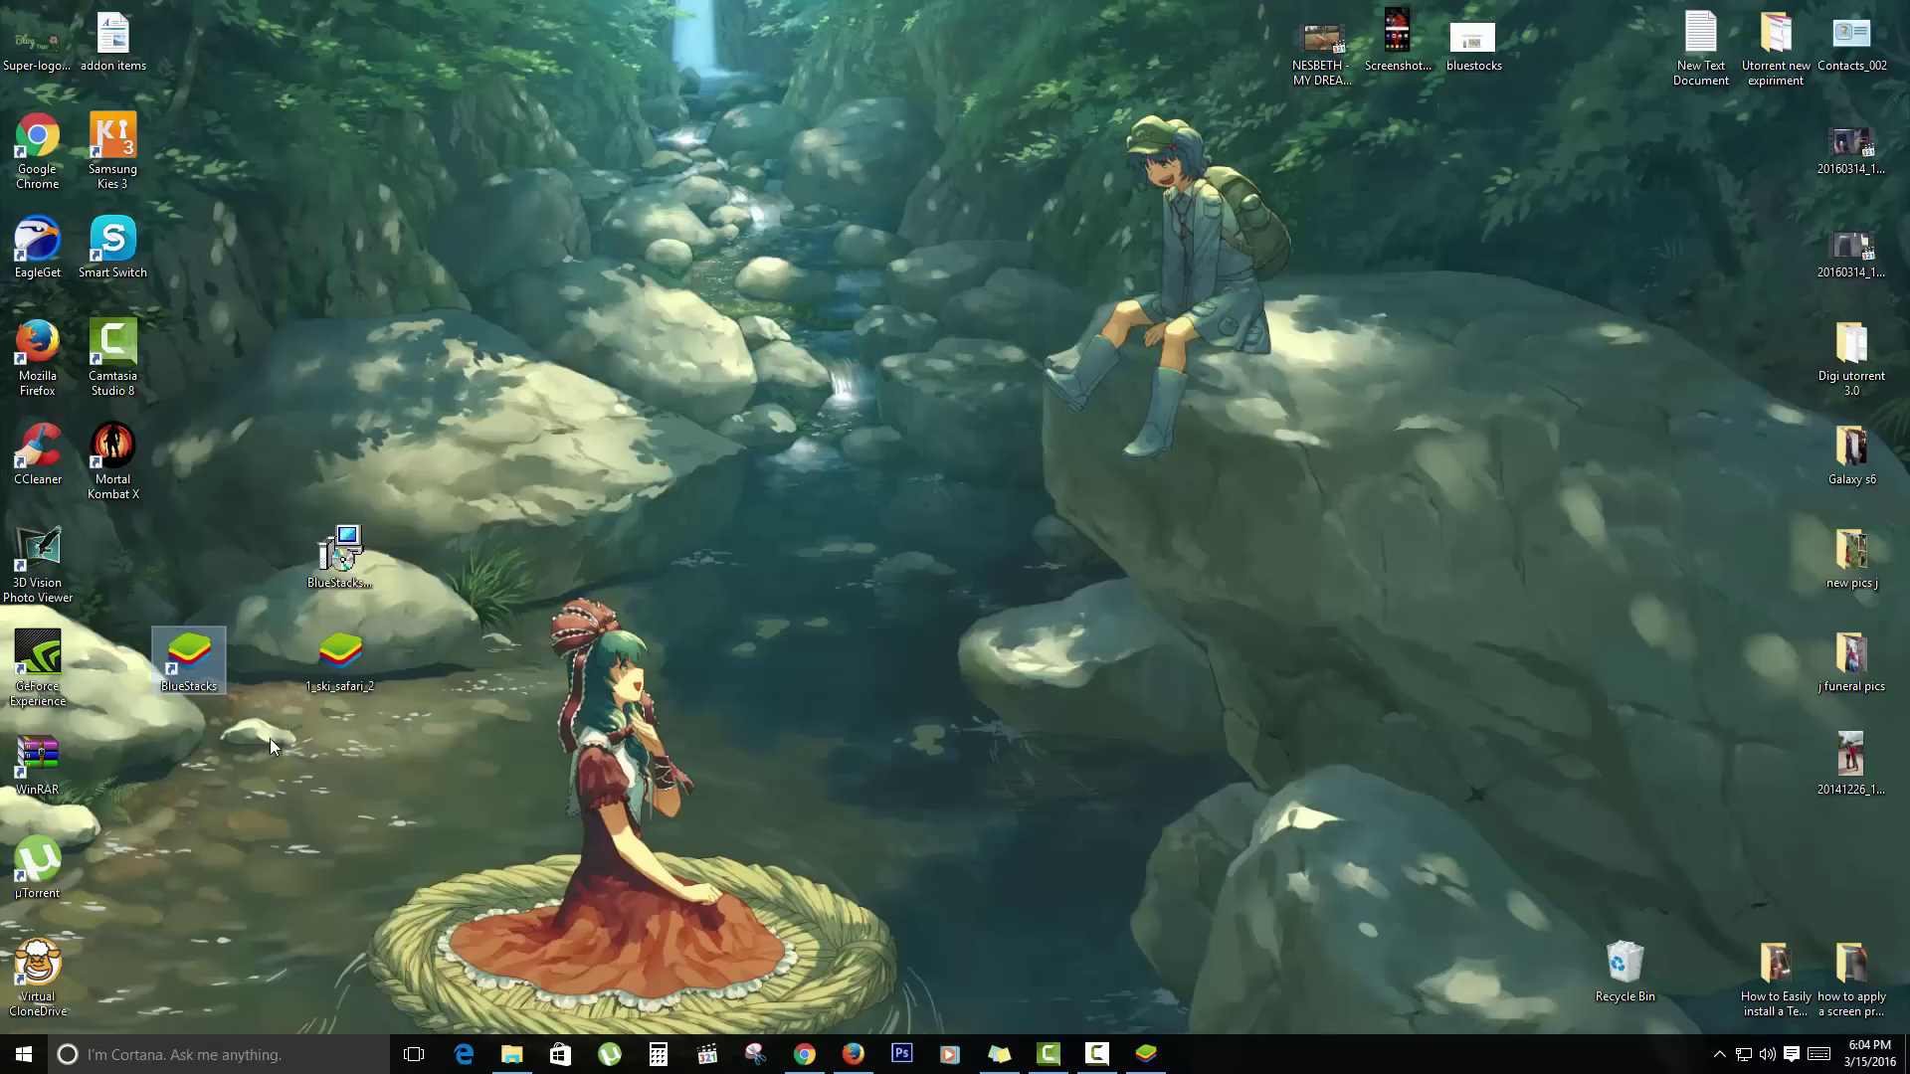
{"action": "left_click", "coordinate": [340, 659]}
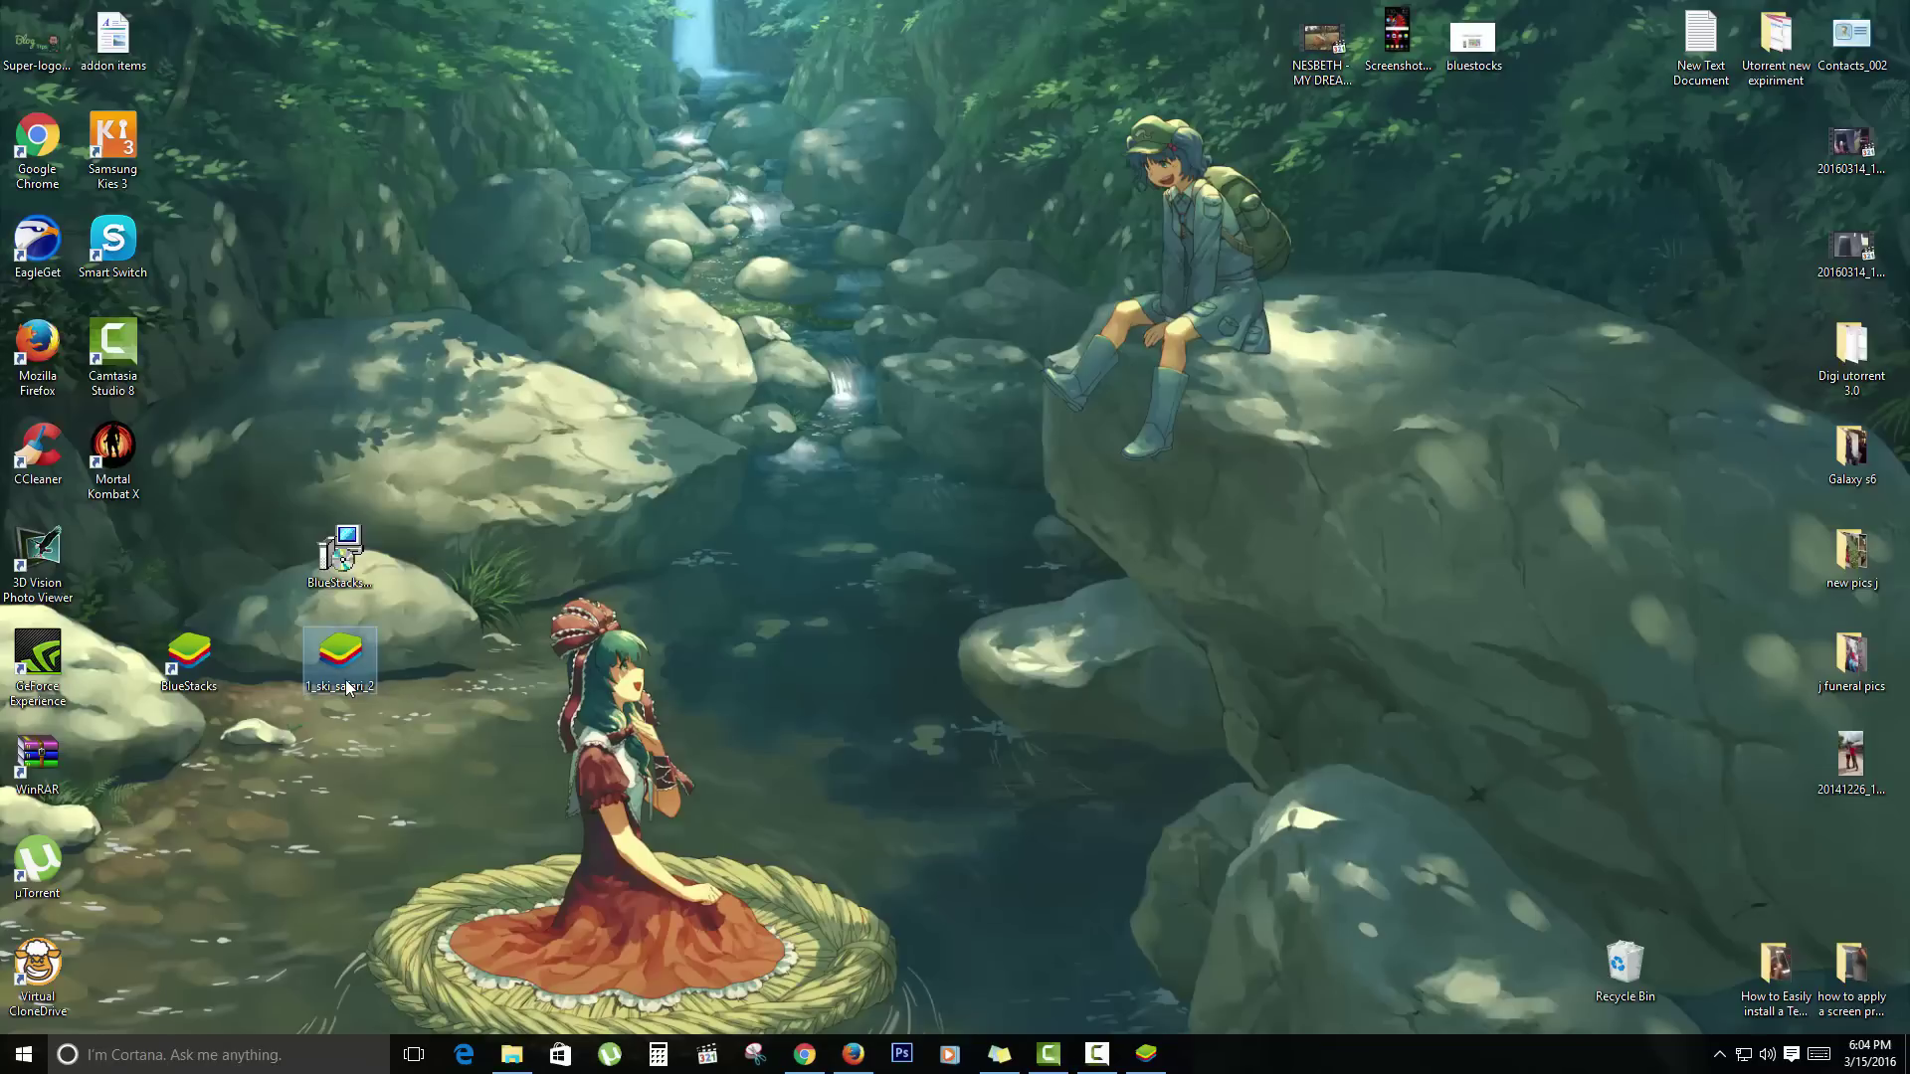
{"action": "left_click", "coordinate": [456, 694]}
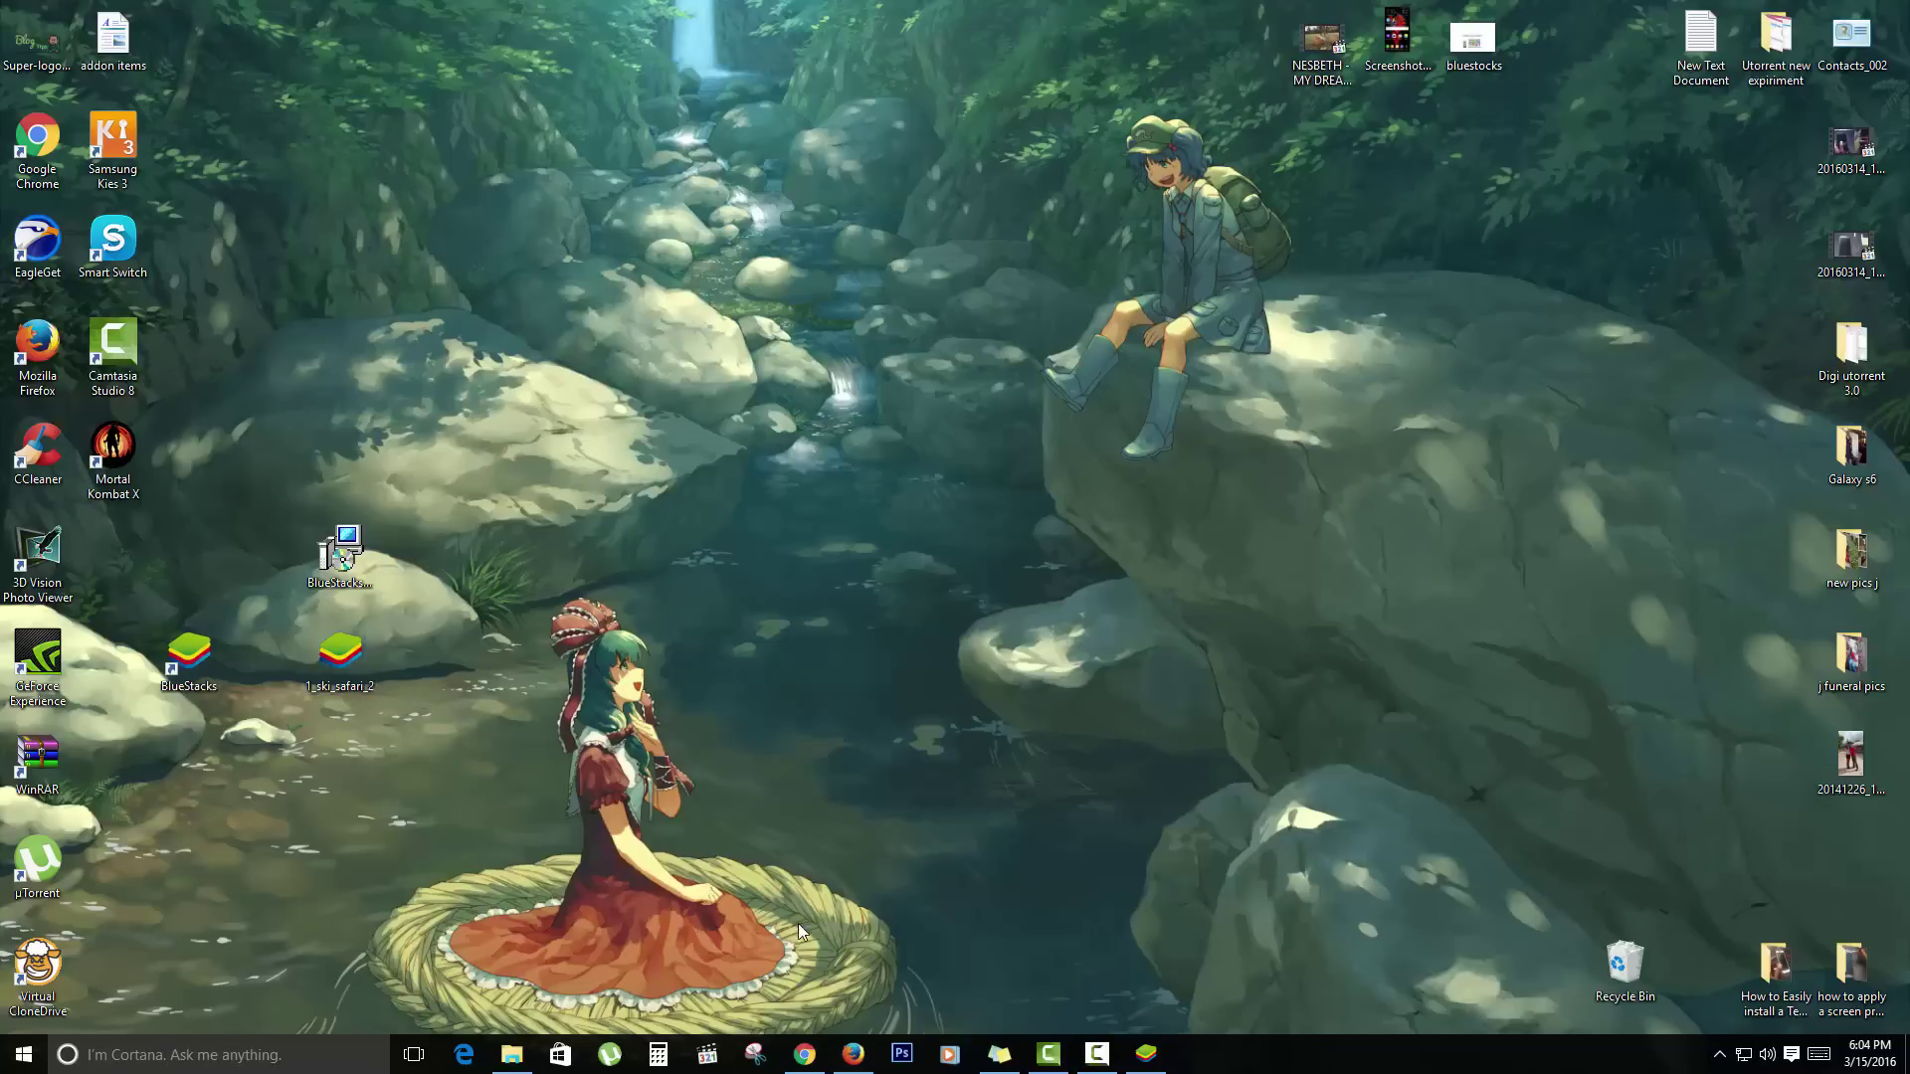
{"action": "left_click", "coordinate": [1154, 1066]}
{"action": "left_click", "coordinate": [1154, 1067]}
{"action": "left_click", "coordinate": [855, 1059]}
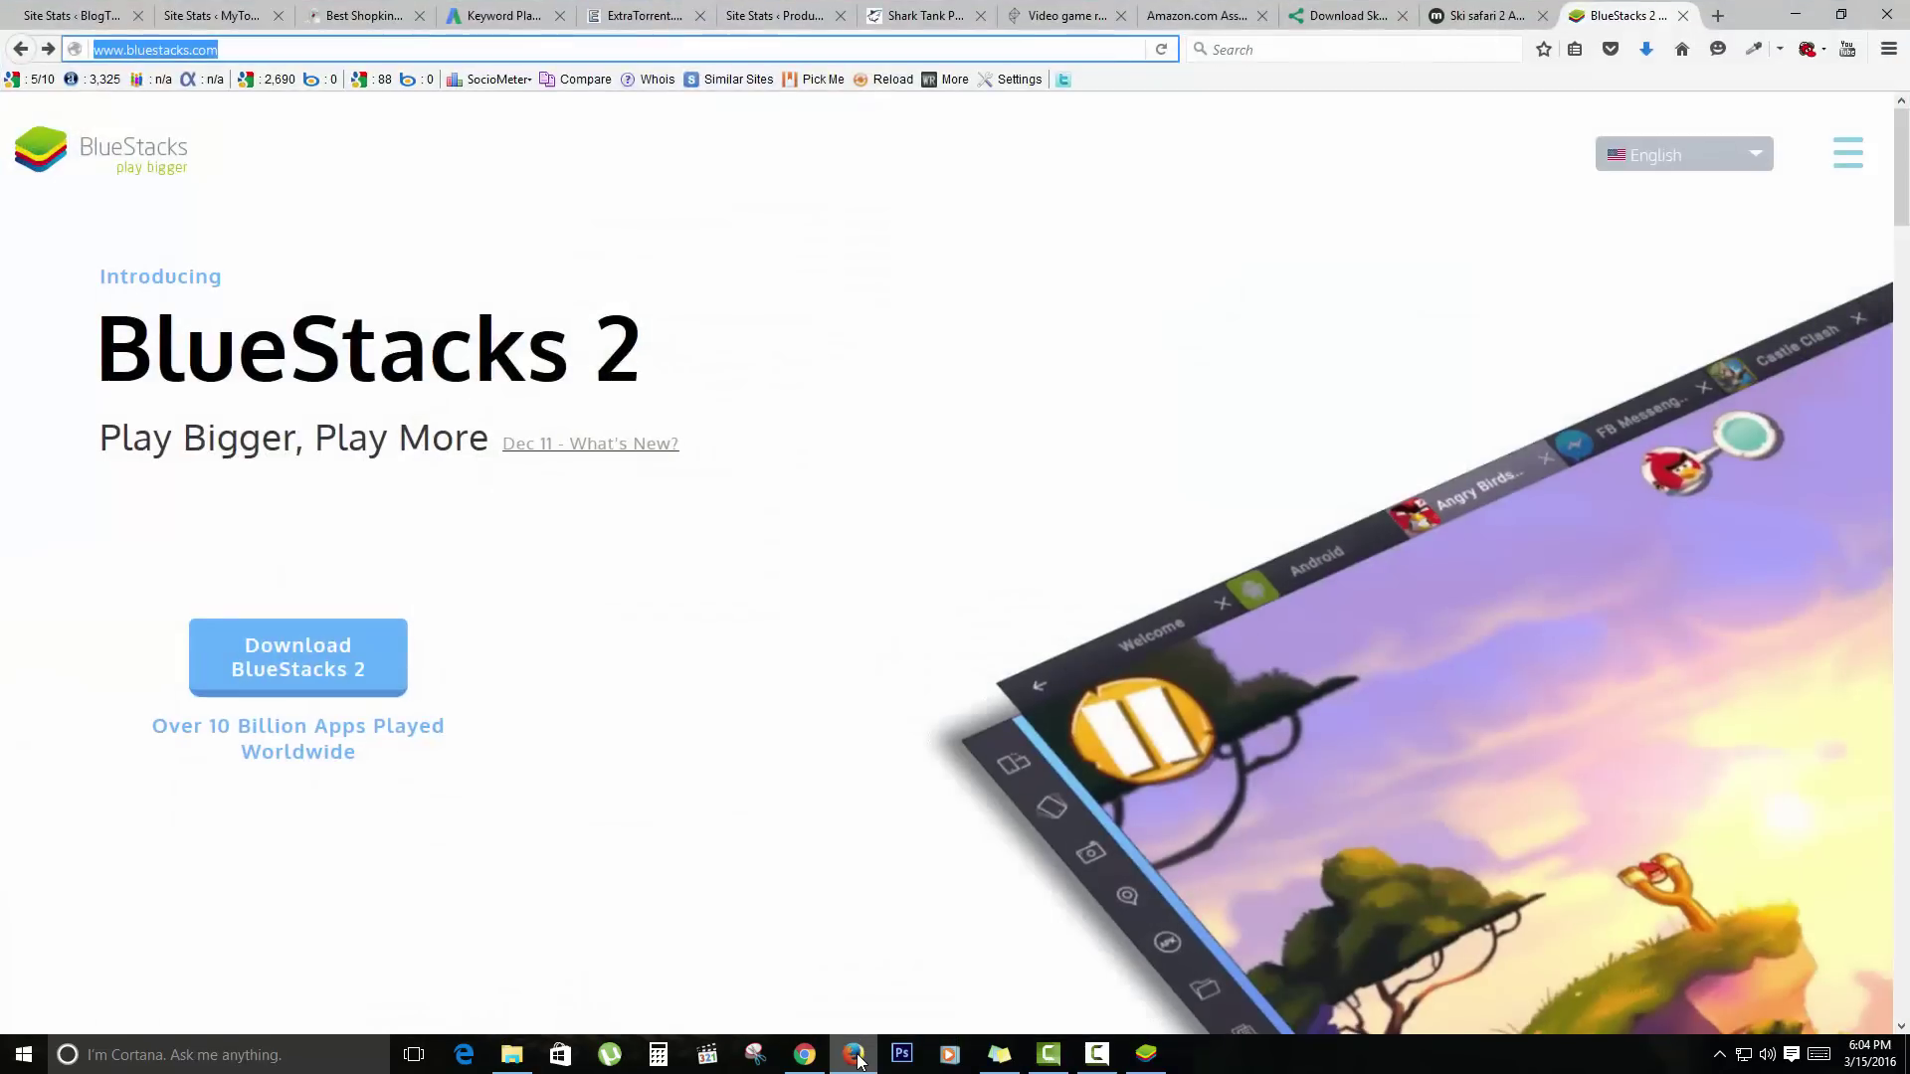
{"action": "left_click", "coordinate": [1468, 13]}
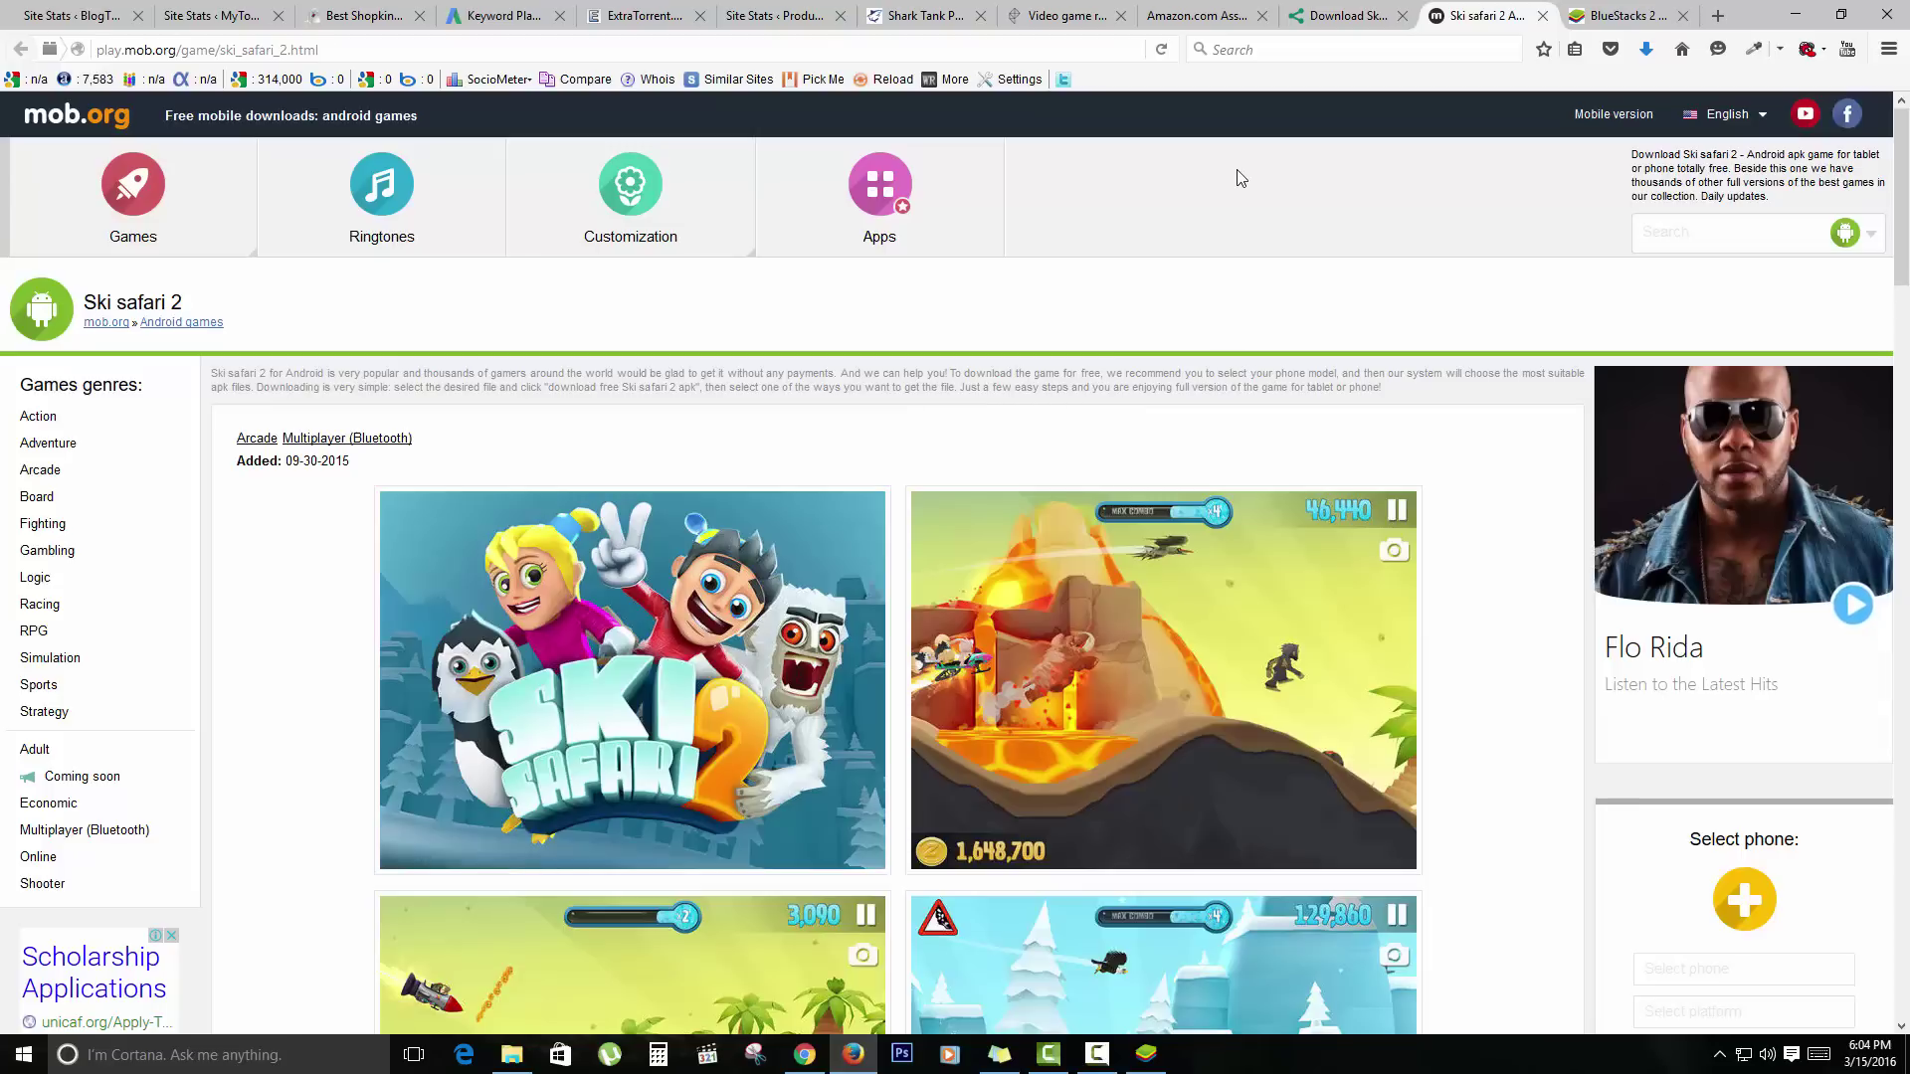
{"action": "left_click", "coordinate": [1365, 12]}
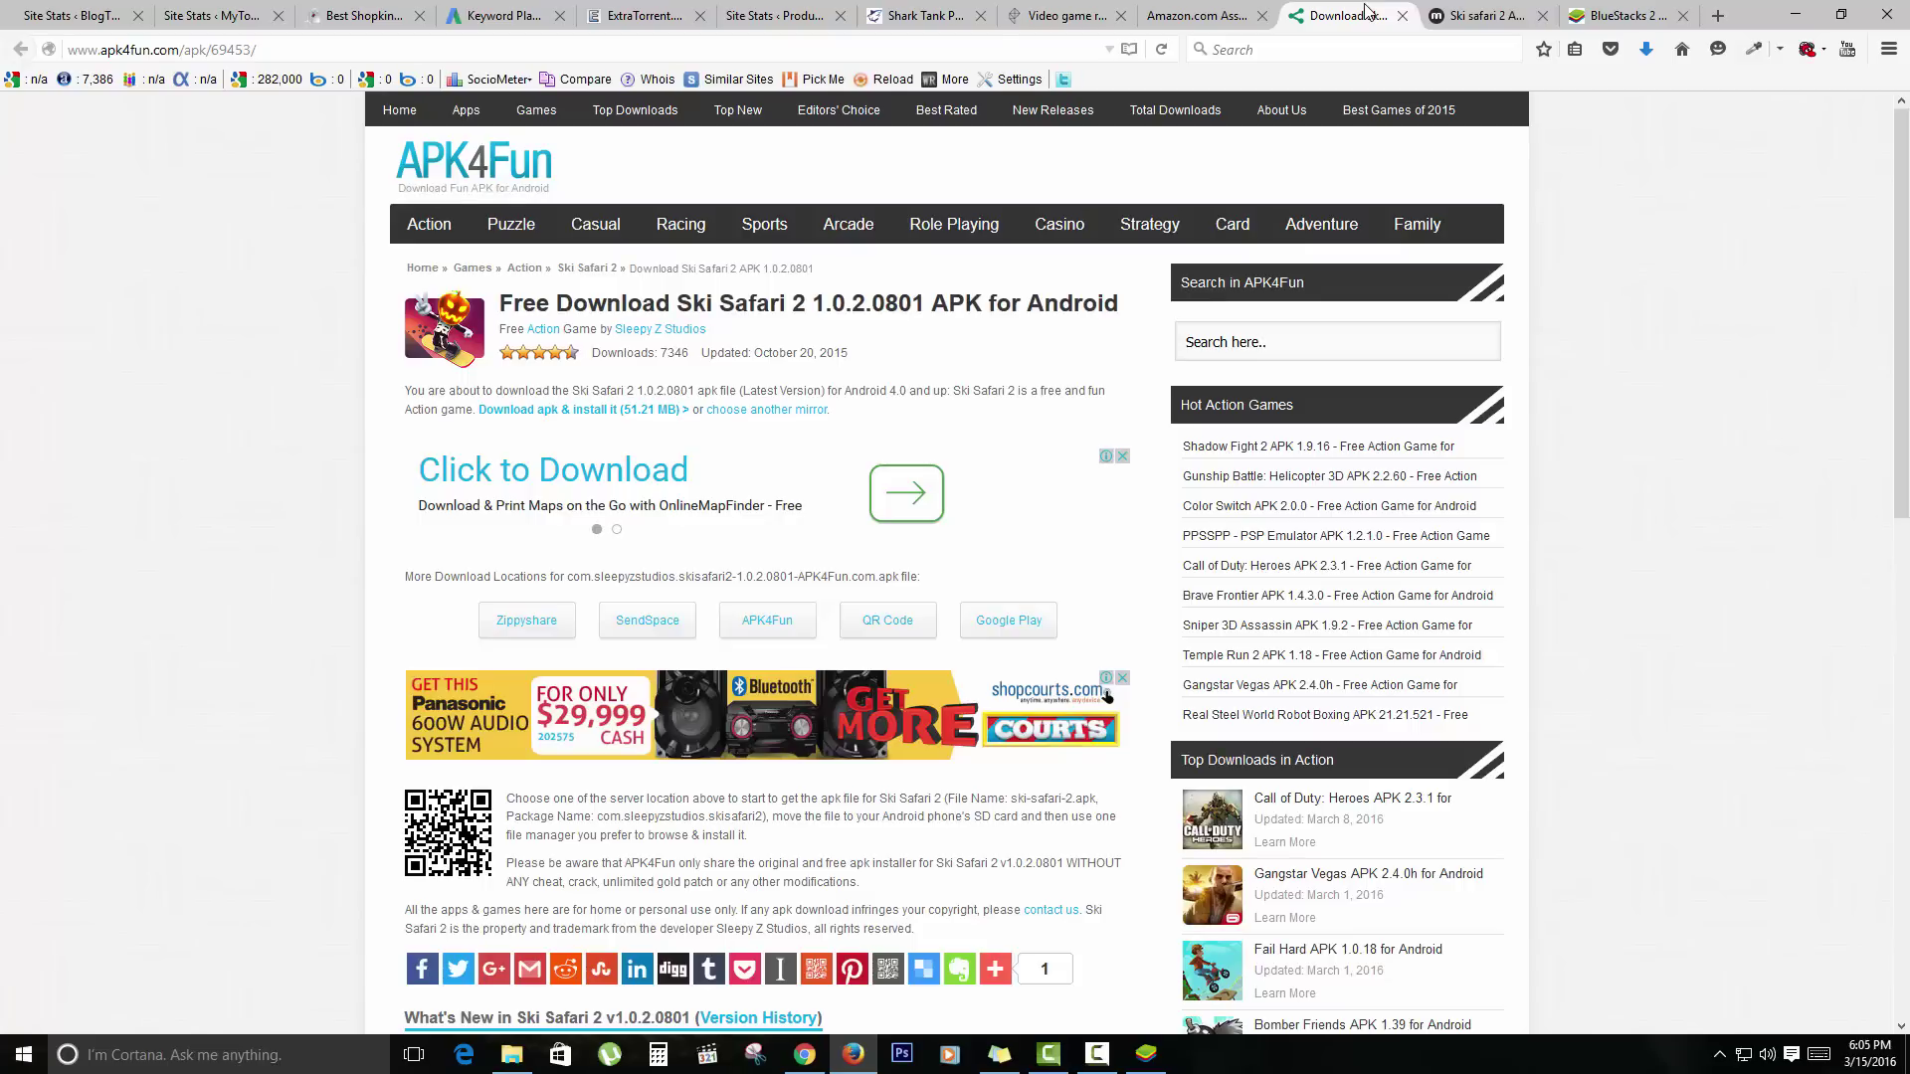
{"action": "left_click", "coordinate": [1628, 13]}
{"action": "left_click", "coordinate": [1796, 14]}
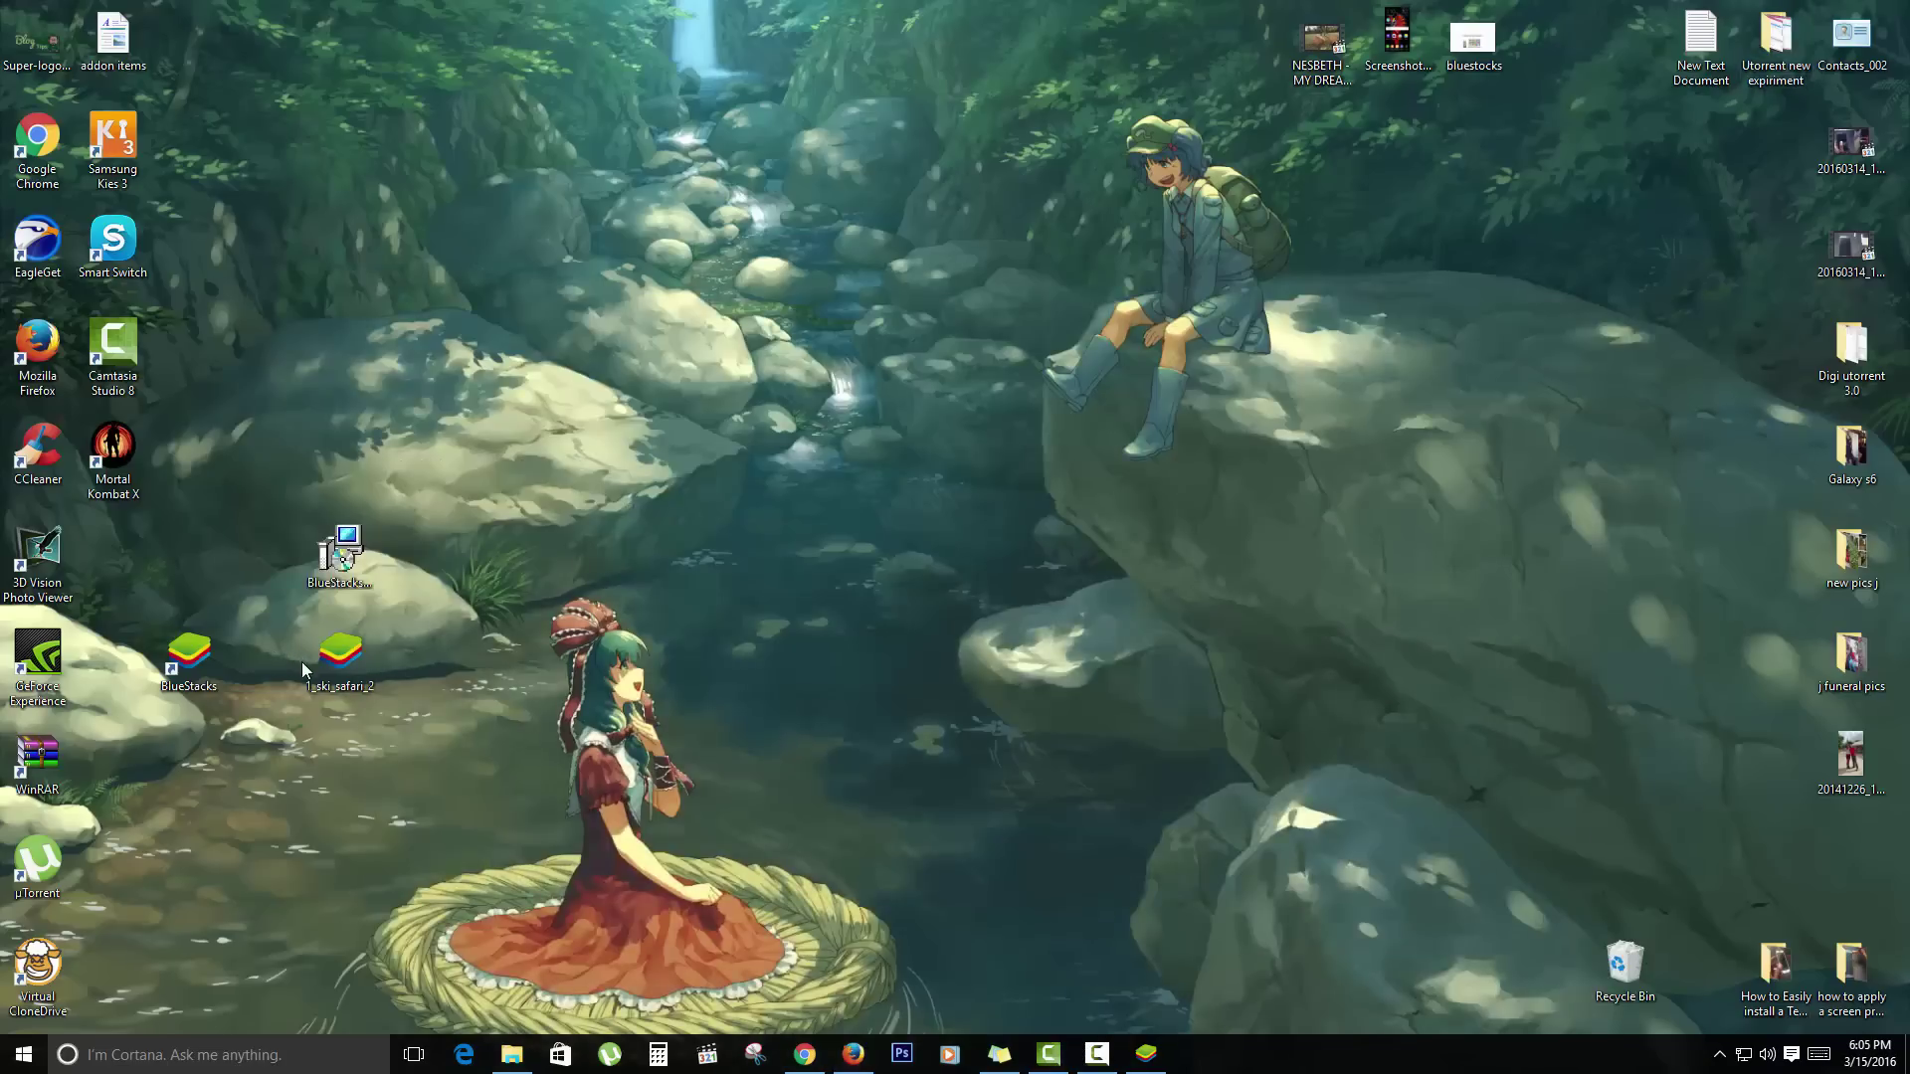
Step: Restore BlueStacks from the taskbar and start Ski Safari 2 from Recently Played
{"action": "left_click", "coordinate": [326, 671]}
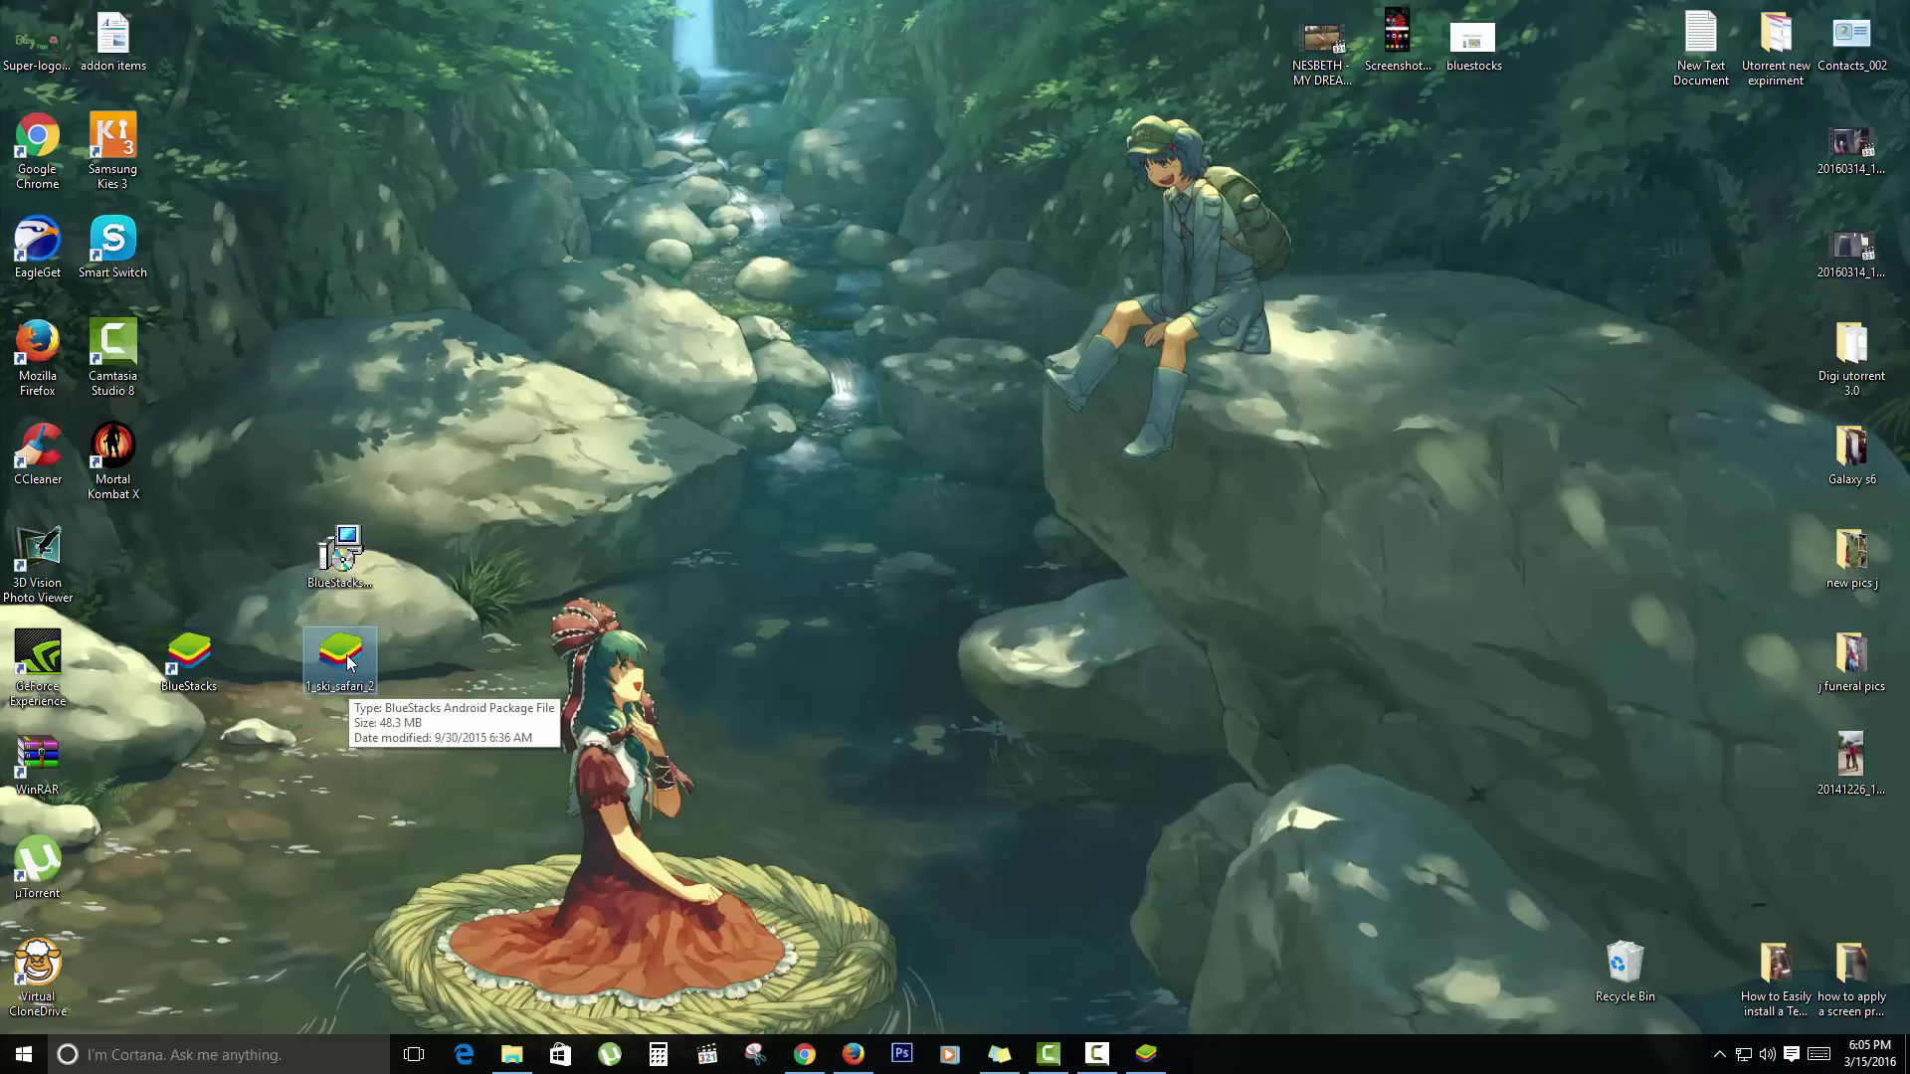
{"action": "left_click", "coordinate": [1146, 1054]}
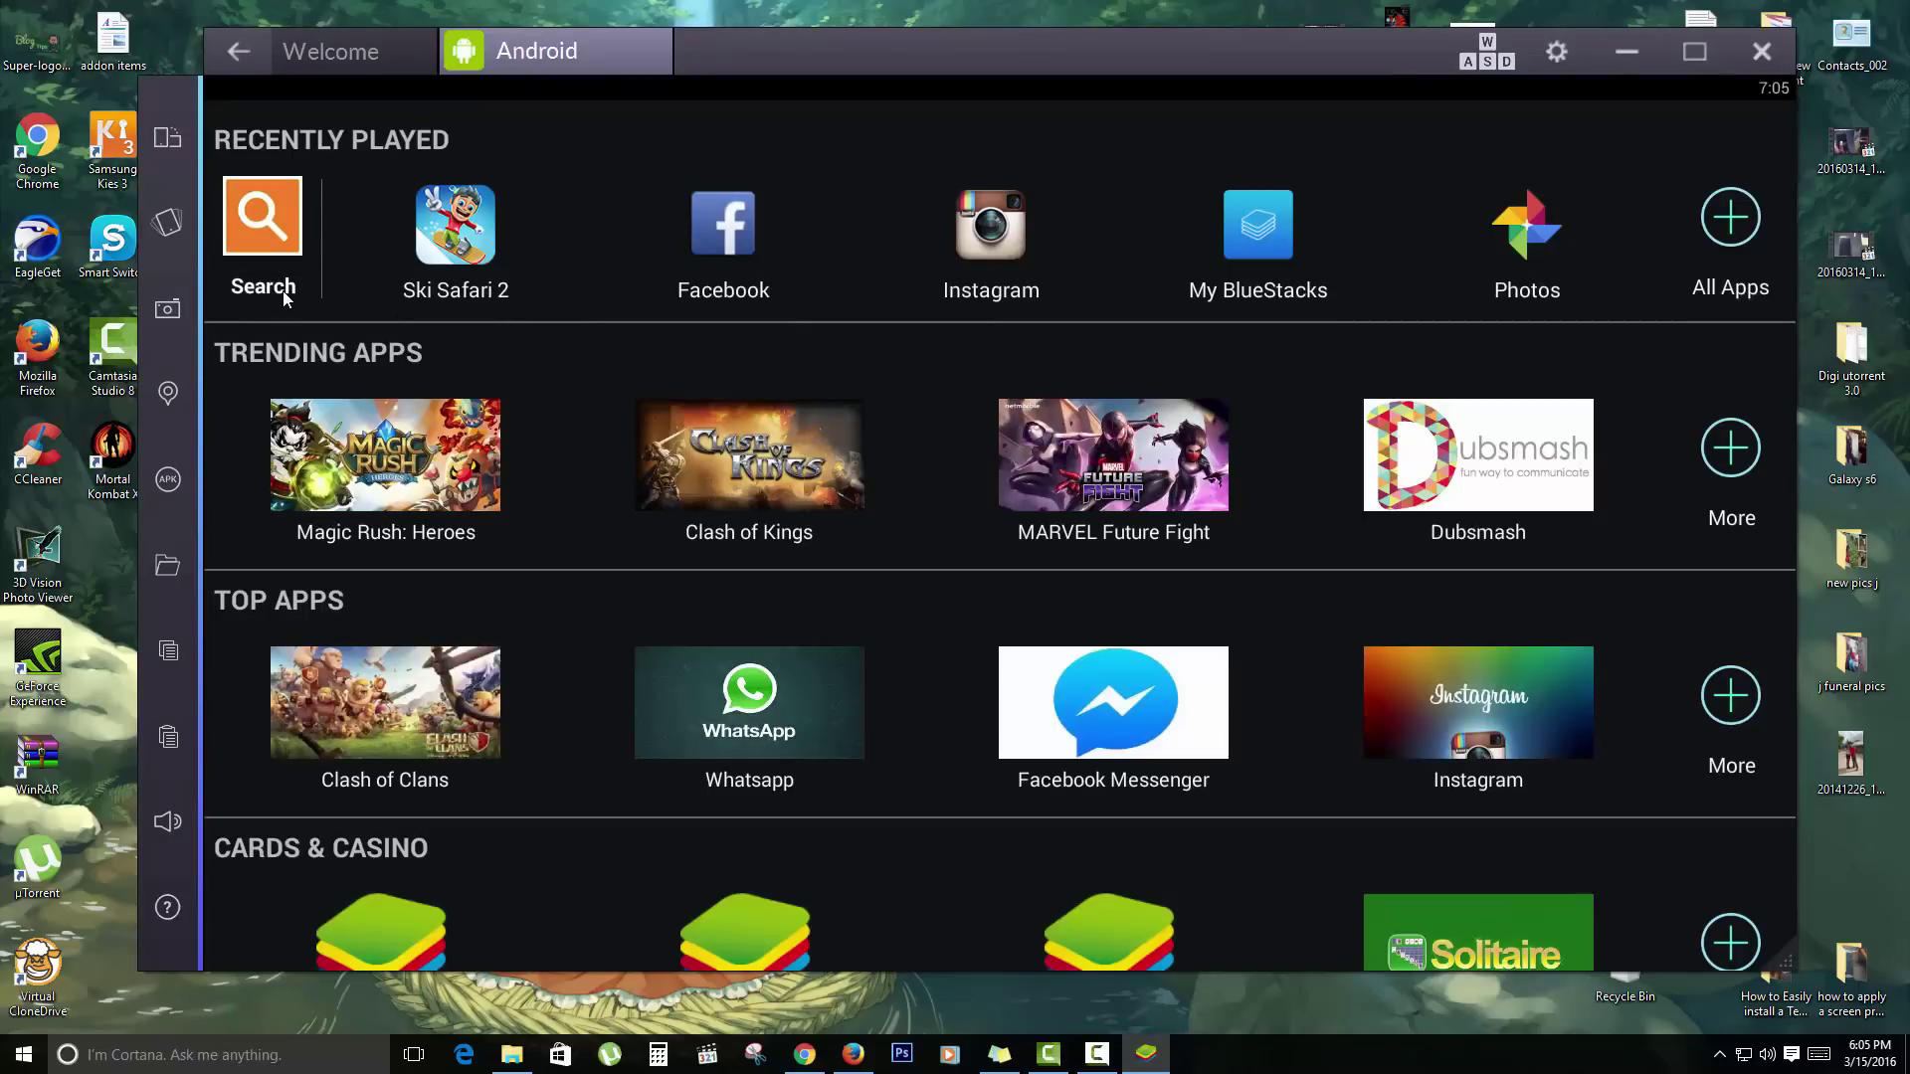
{"action": "left_click", "coordinate": [461, 247]}
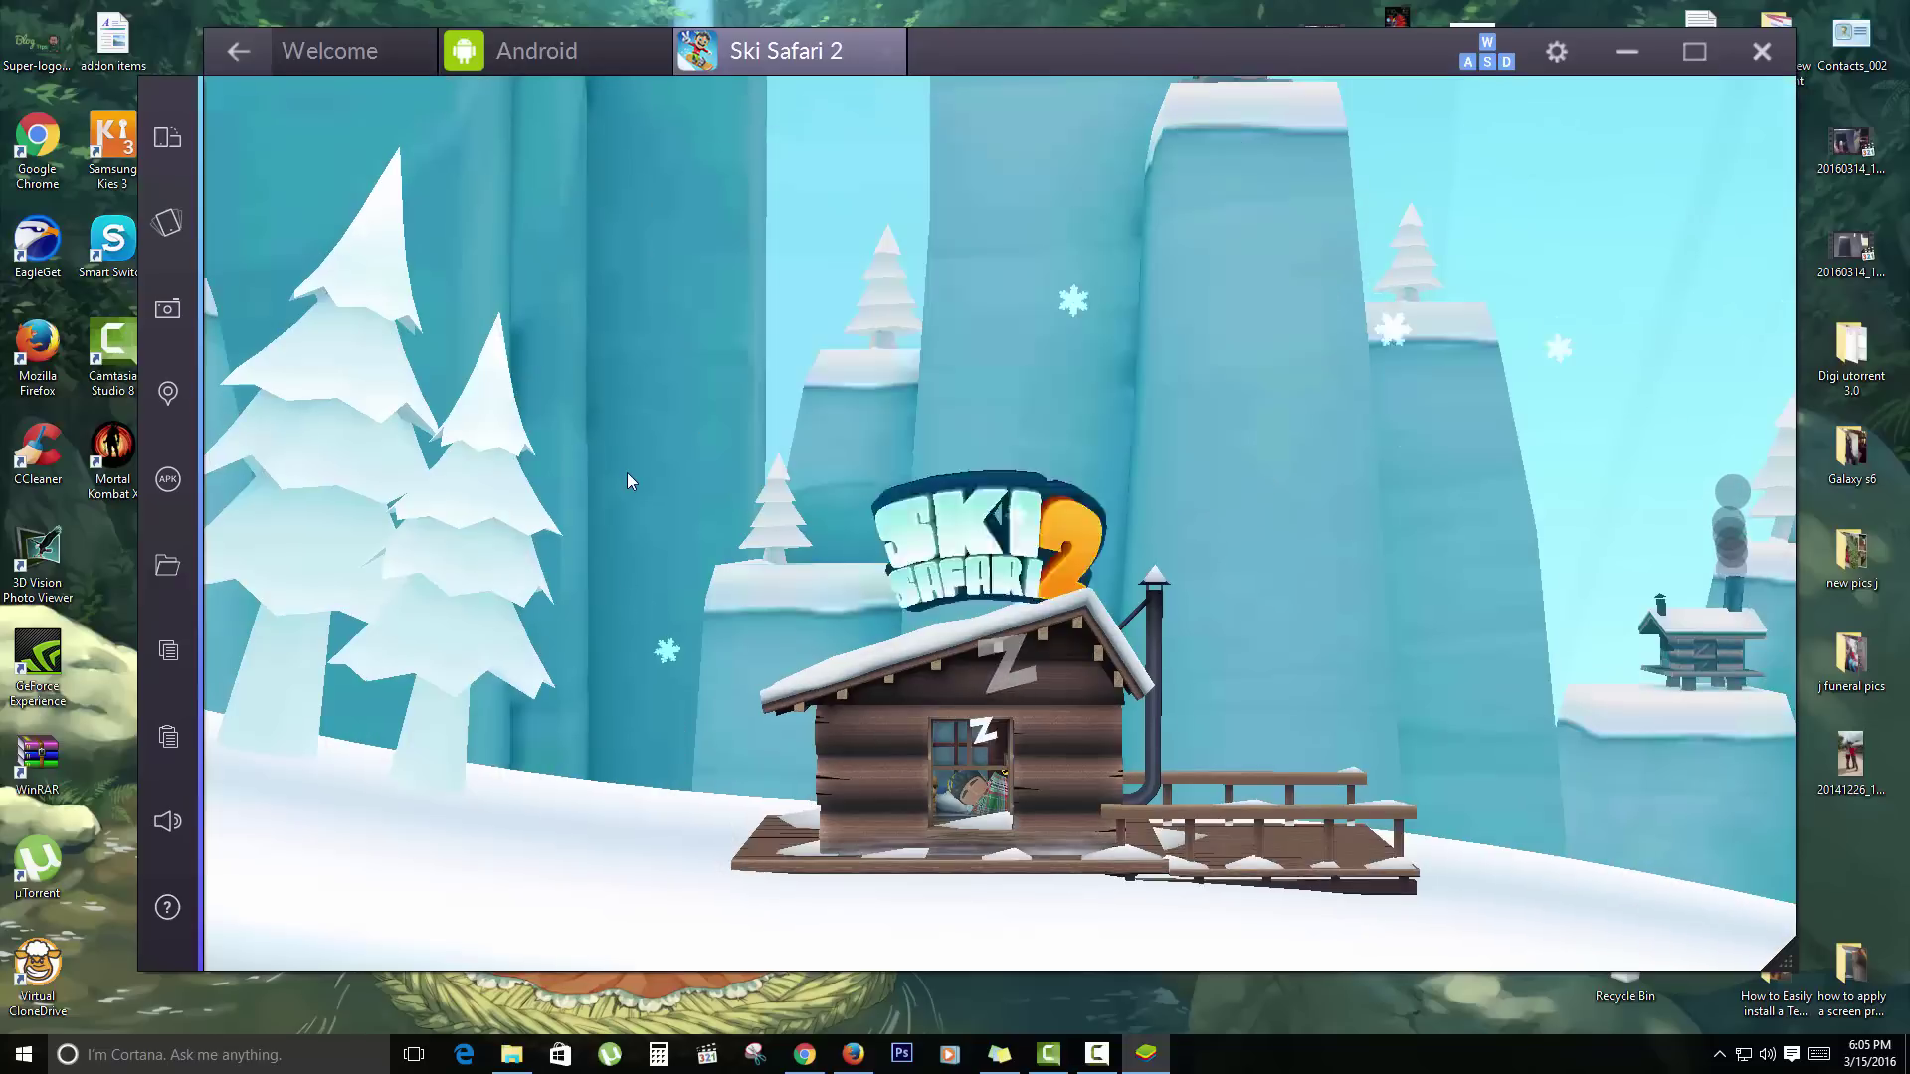
Step: Start Ski Safari 2 and turn the speaker volume down to 15
{"action": "left_click", "coordinate": [627, 482]}
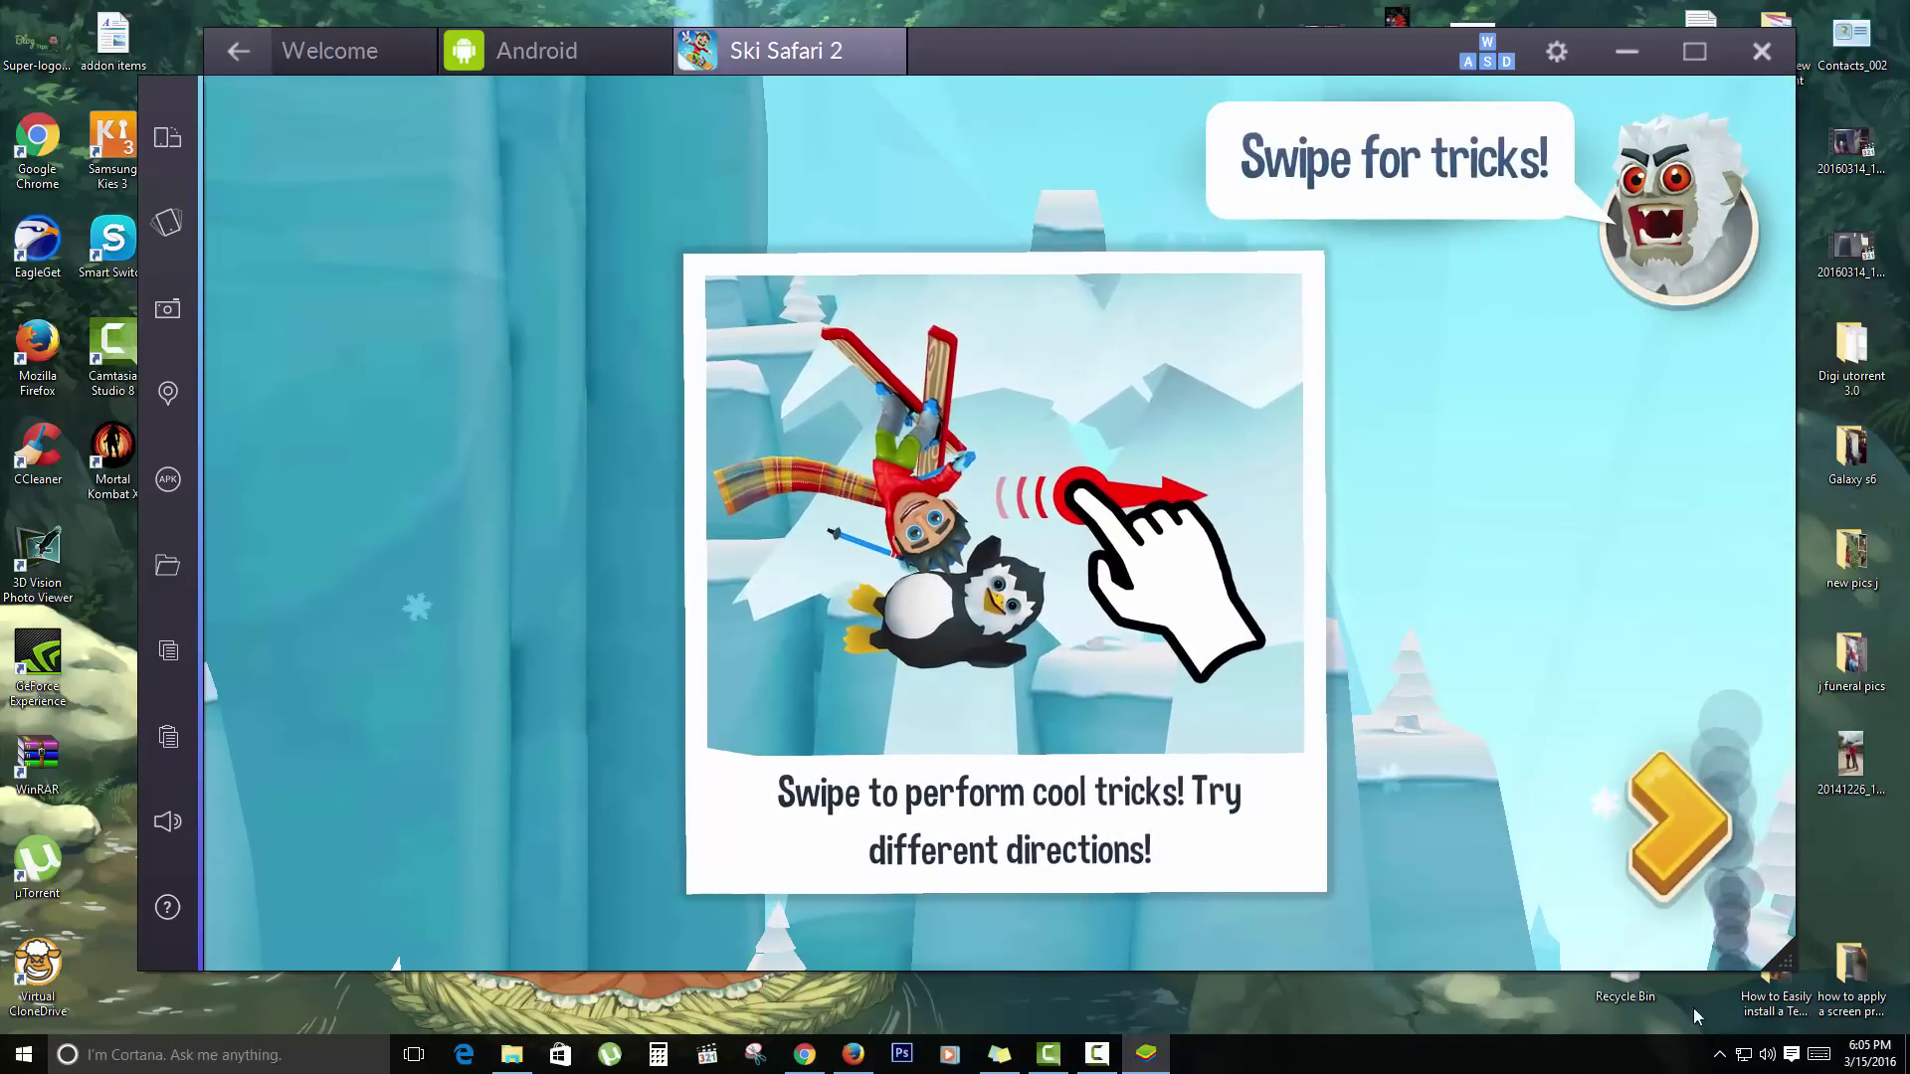
{"action": "left_click", "coordinate": [1766, 1054]}
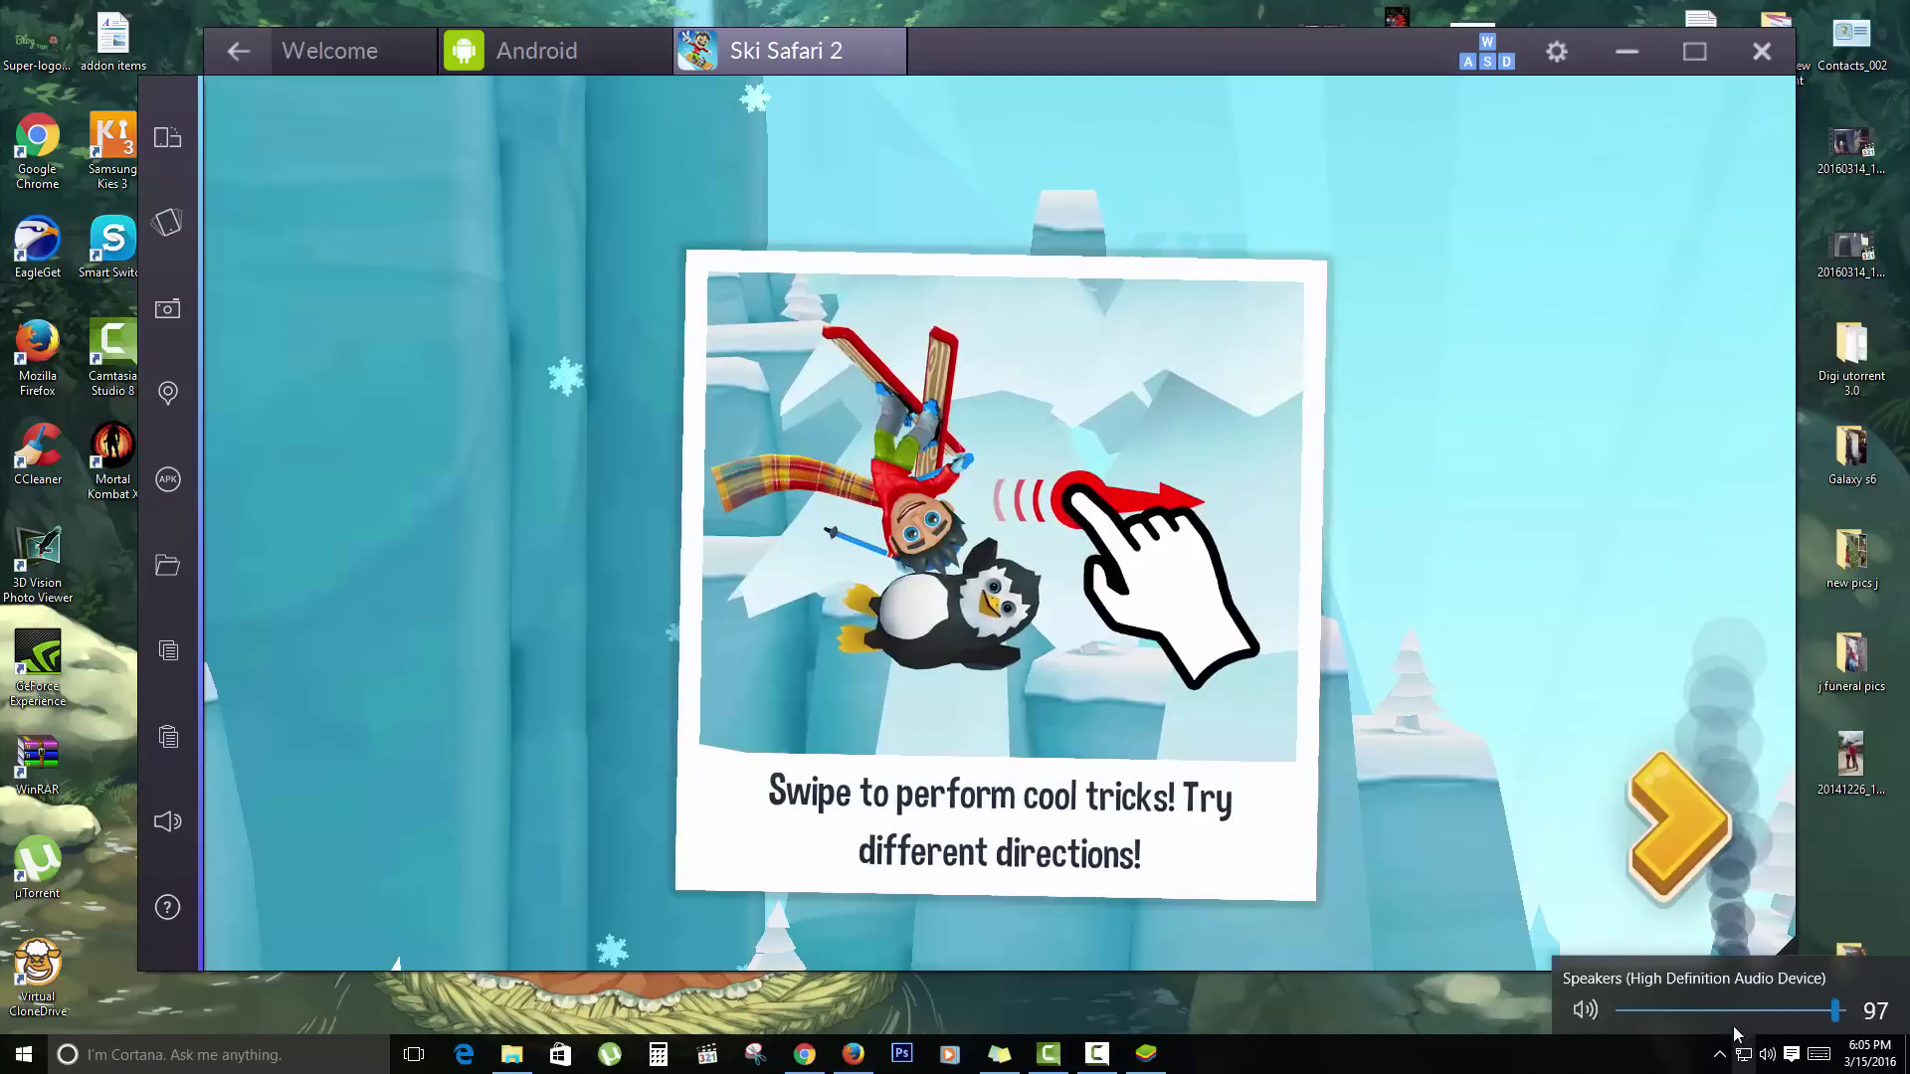
{"action": "left_click", "coordinate": [1685, 1004]}
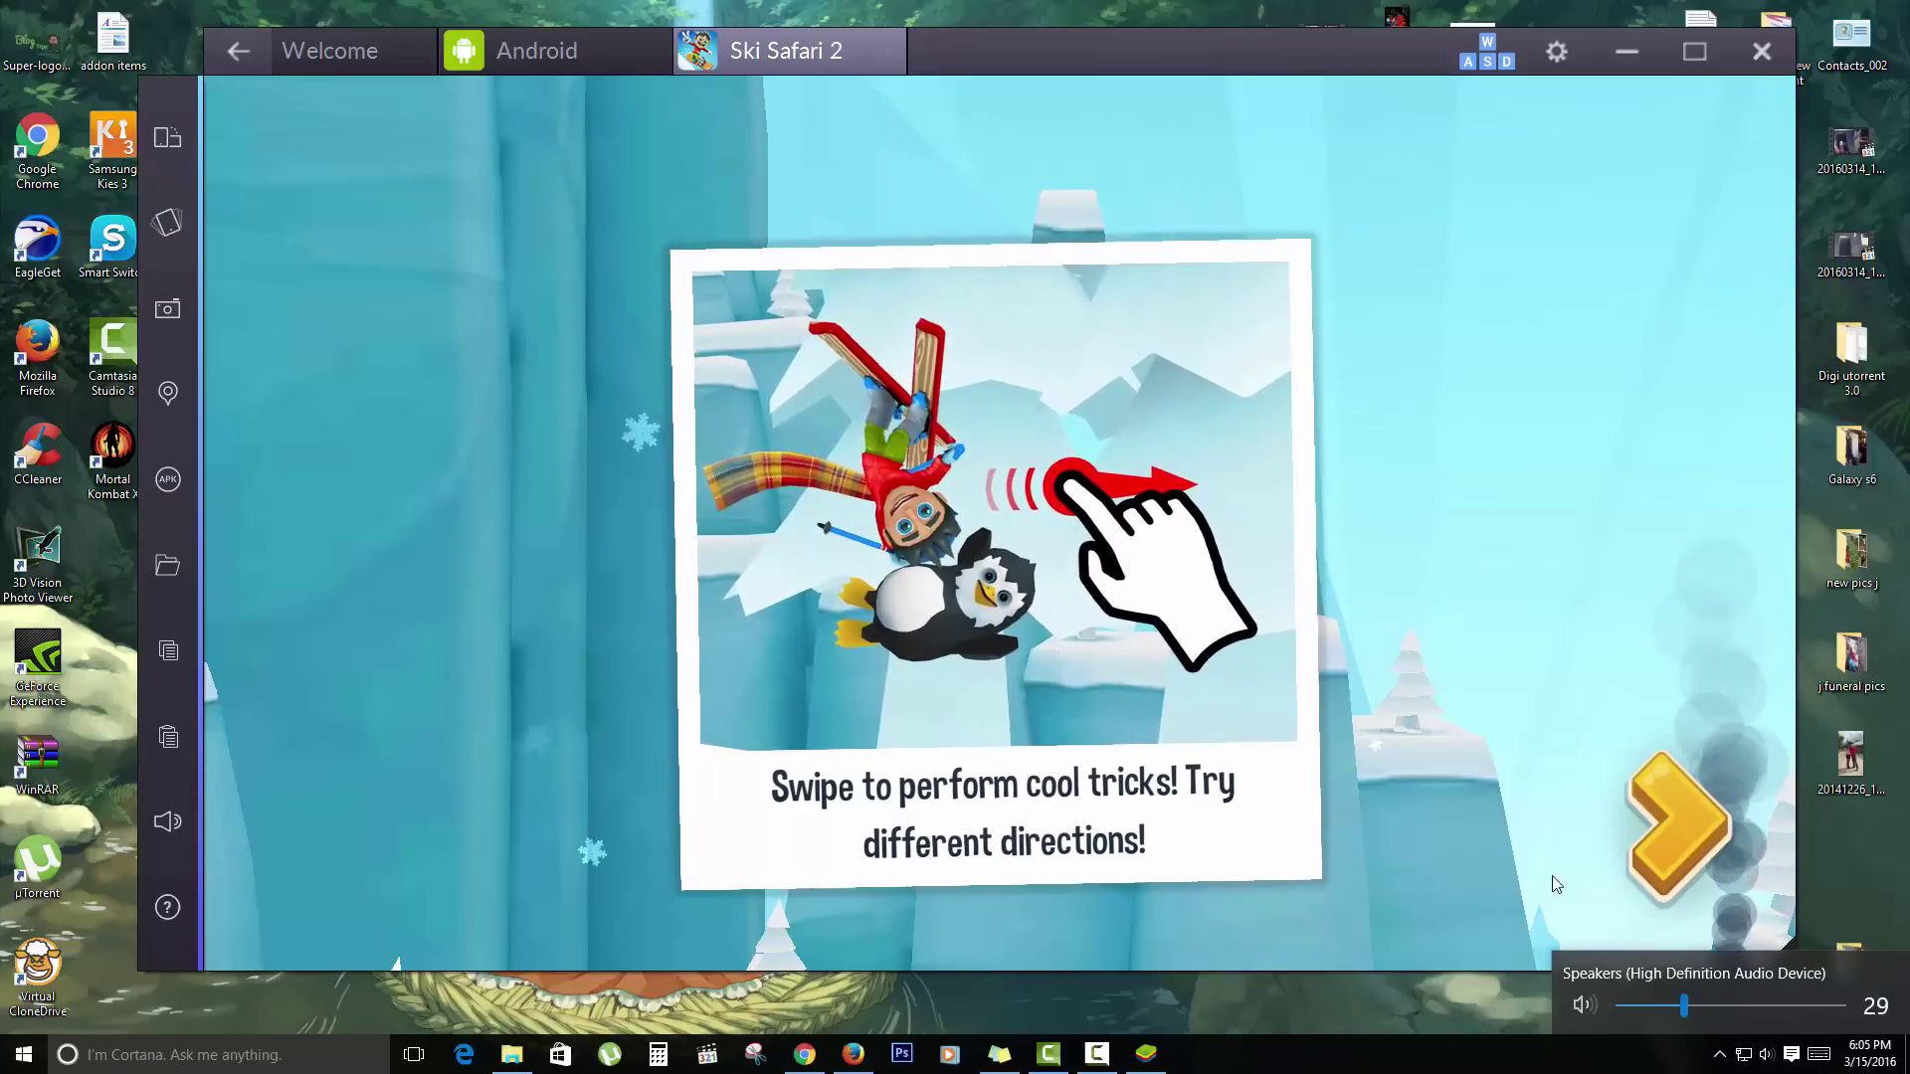
{"action": "left_click", "coordinate": [1652, 1004]}
Step: Go through the trick tutorial cards and finish with the green check
{"action": "left_click", "coordinate": [1662, 828]}
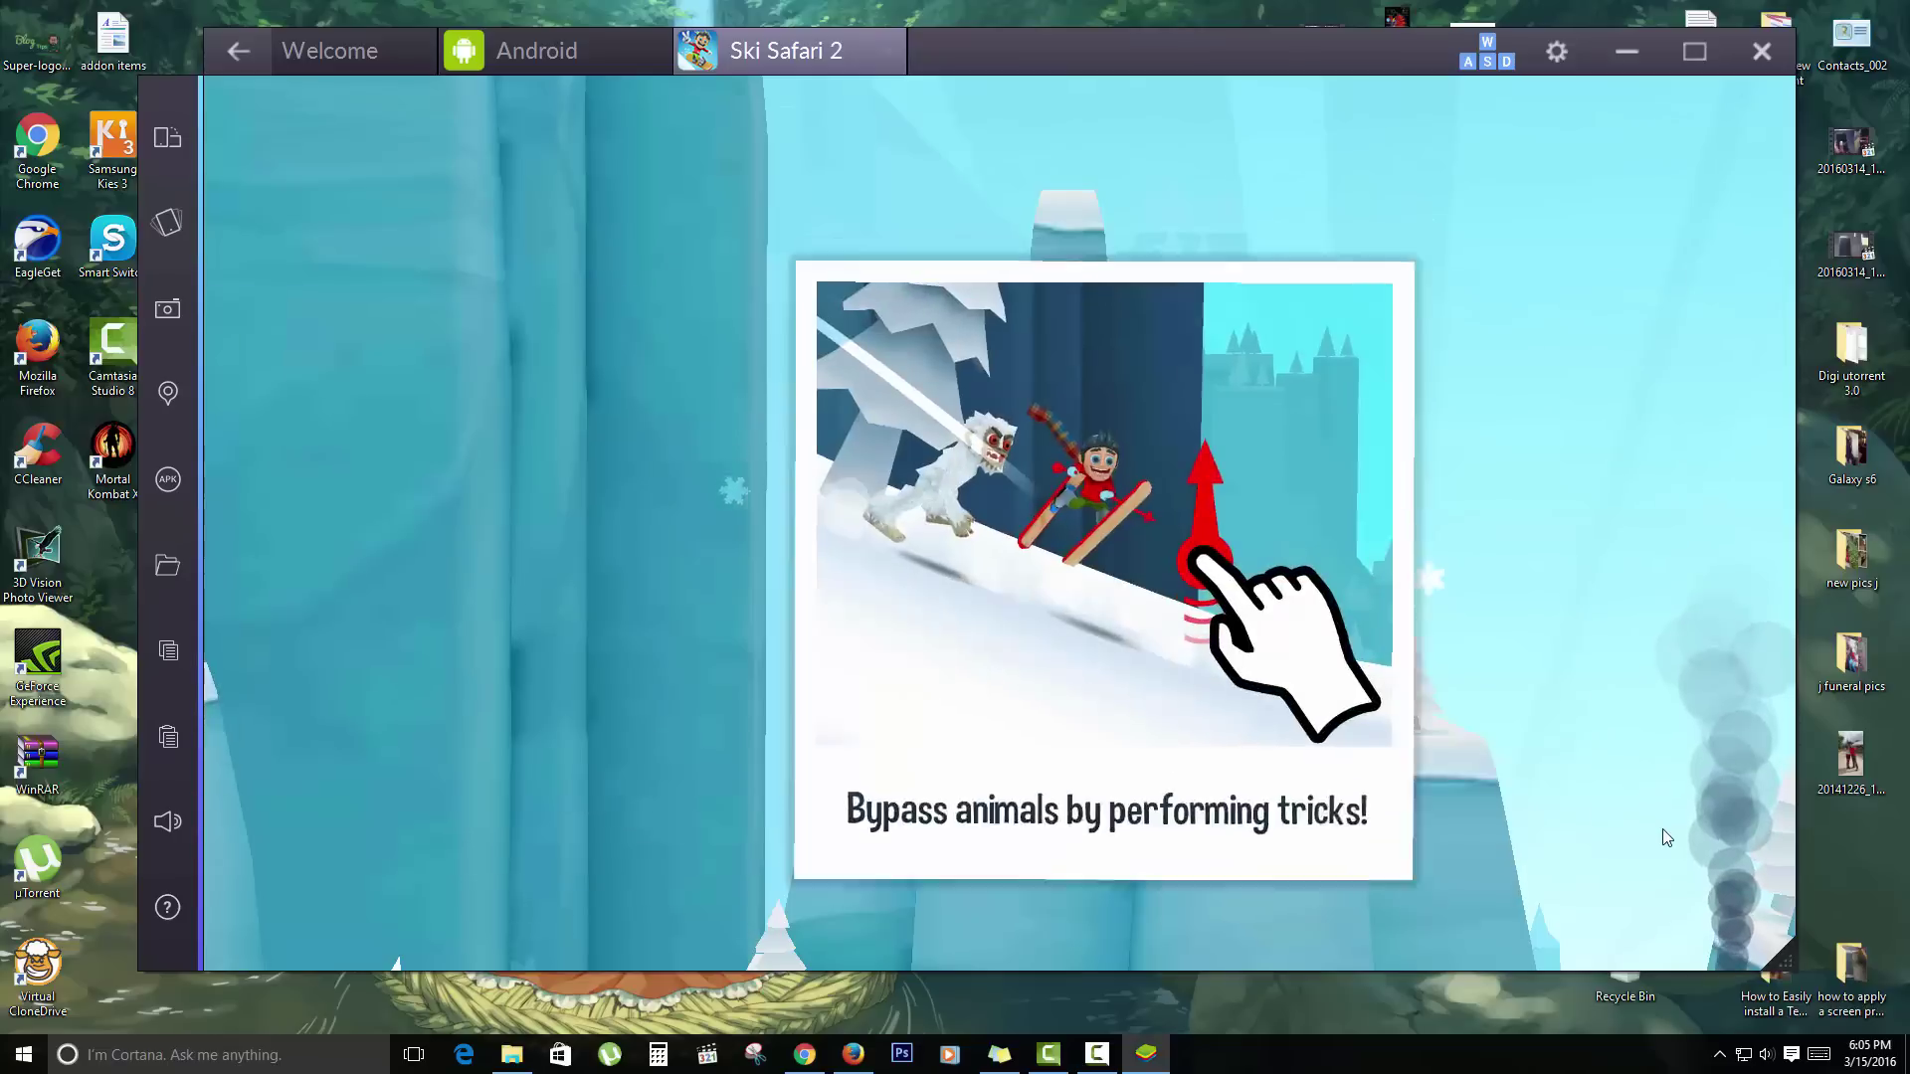
{"action": "left_click", "coordinate": [1677, 829]}
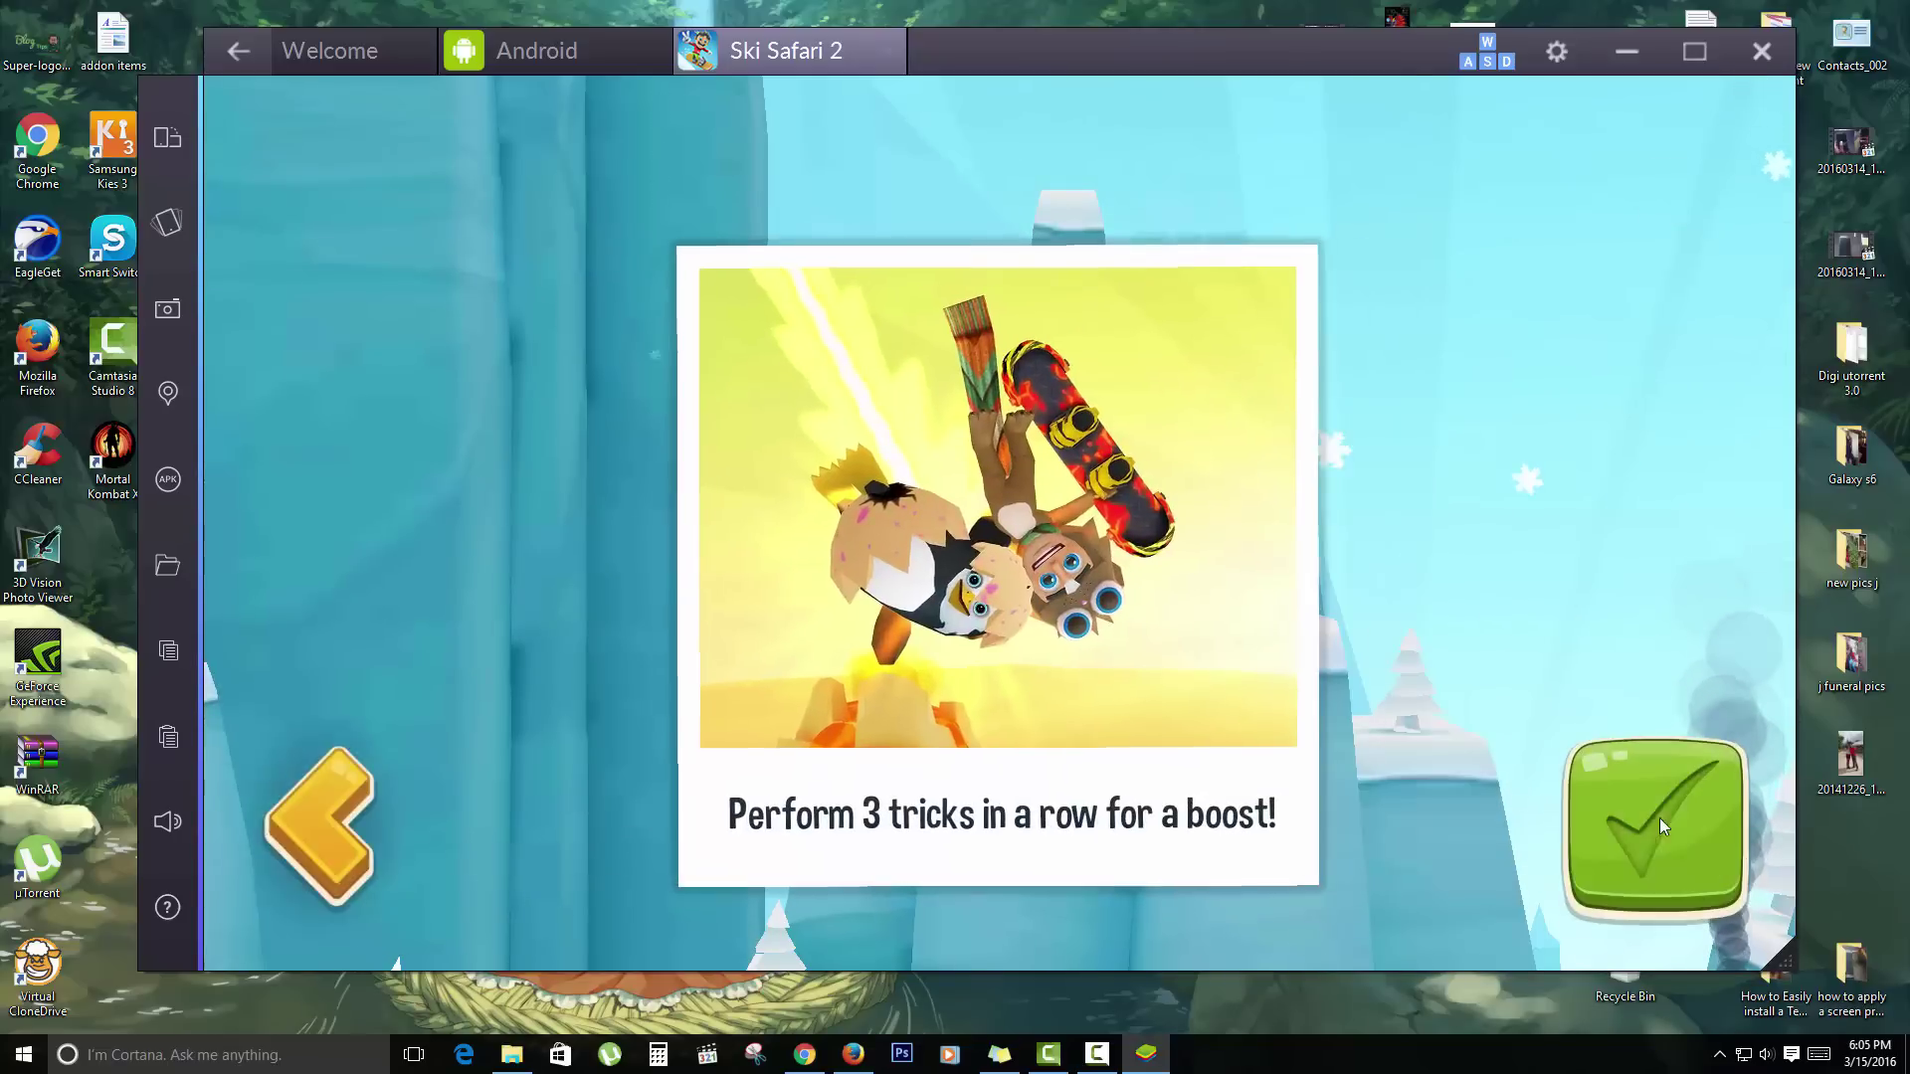
{"action": "left_click", "coordinate": [1620, 820]}
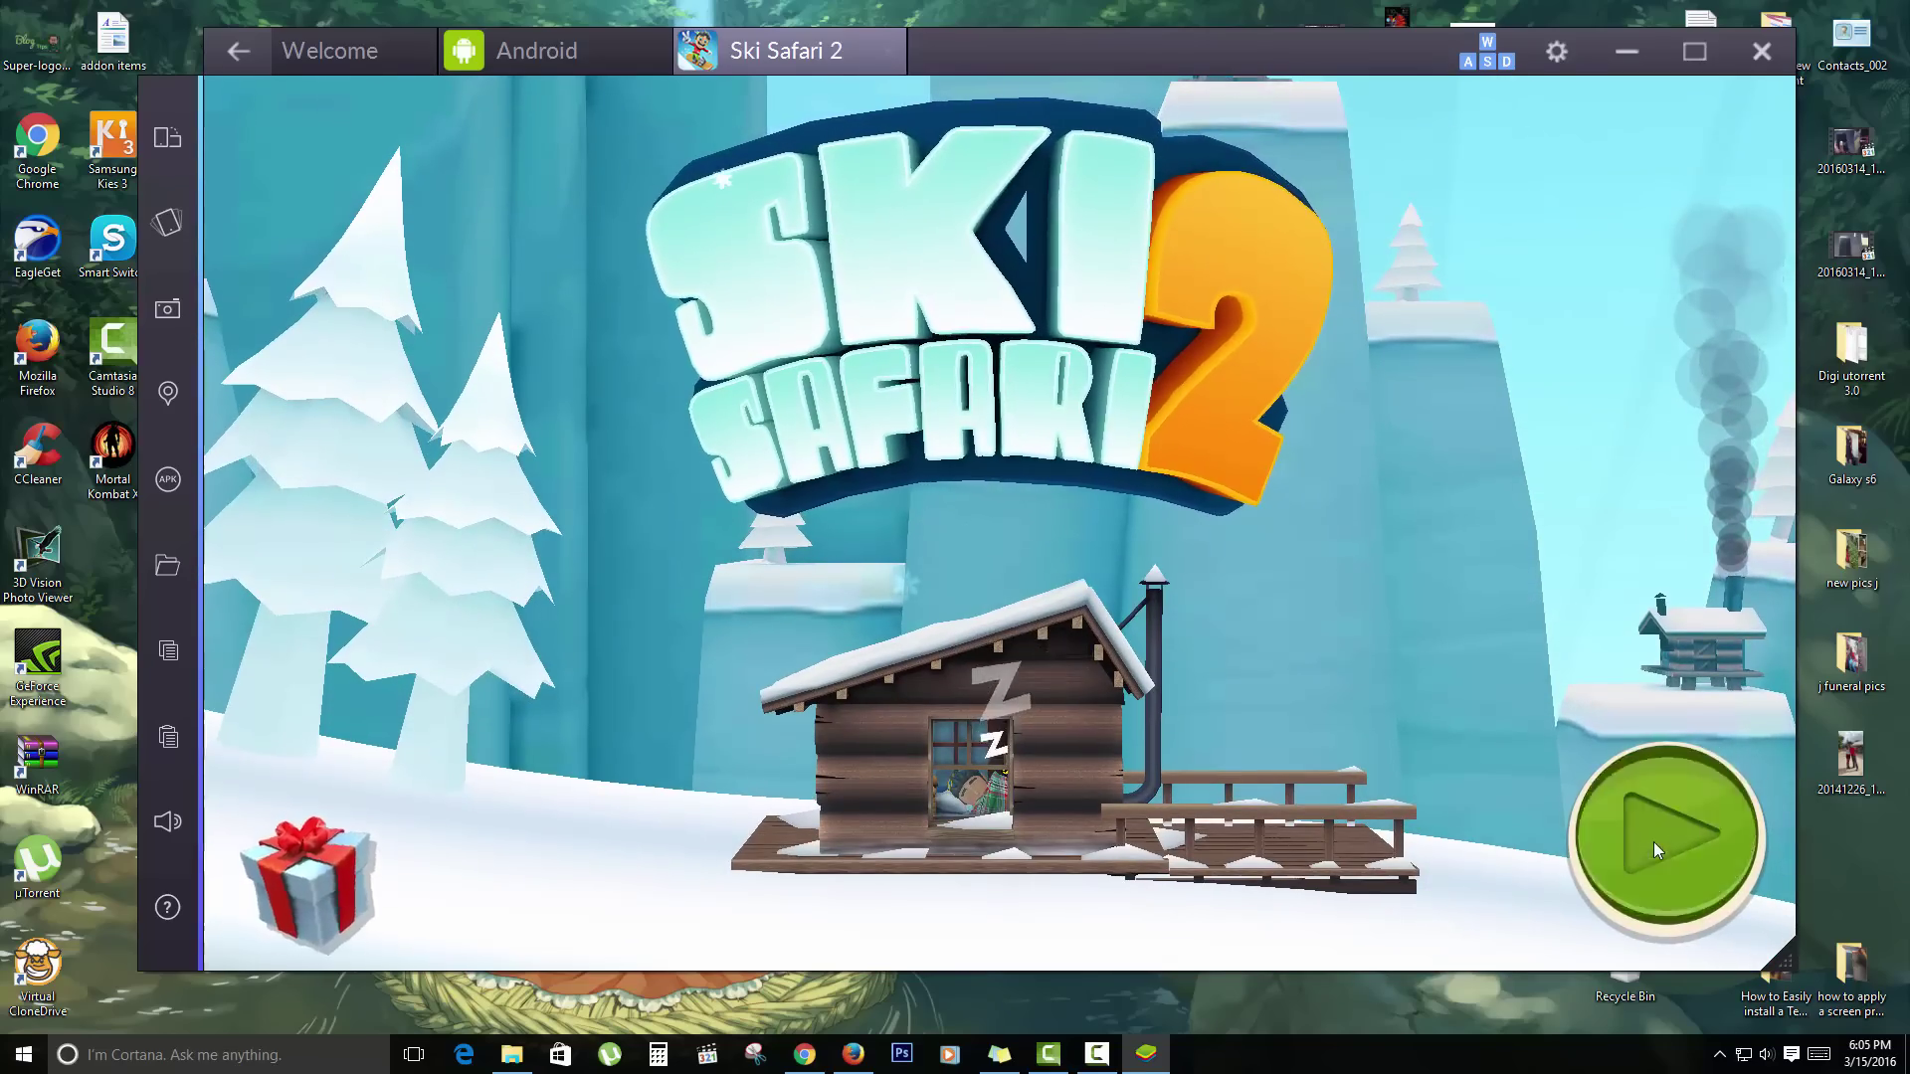
Step: Play a Ski Safari 2 run scoring 5,560, then return to the Android home screen
{"action": "left_click", "coordinate": [1653, 842]}
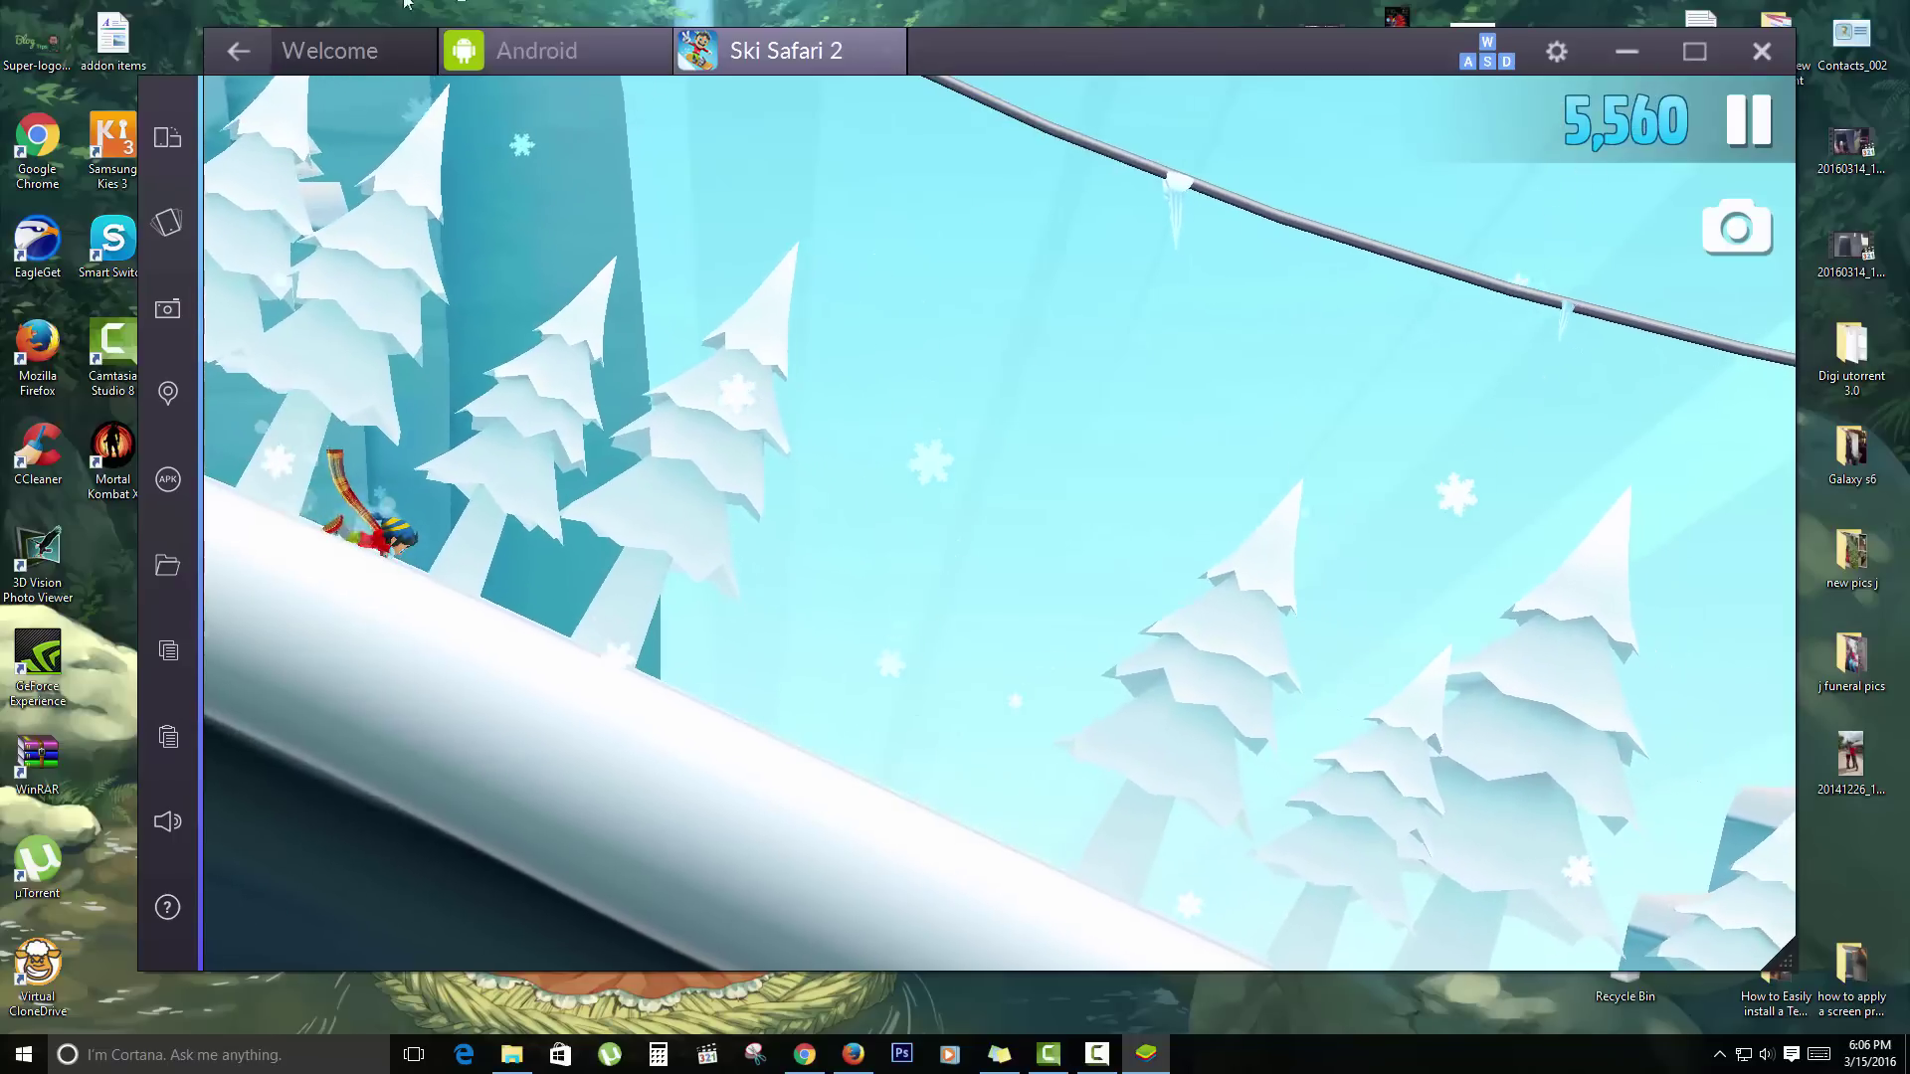
{"action": "left_click", "coordinate": [624, 64]}
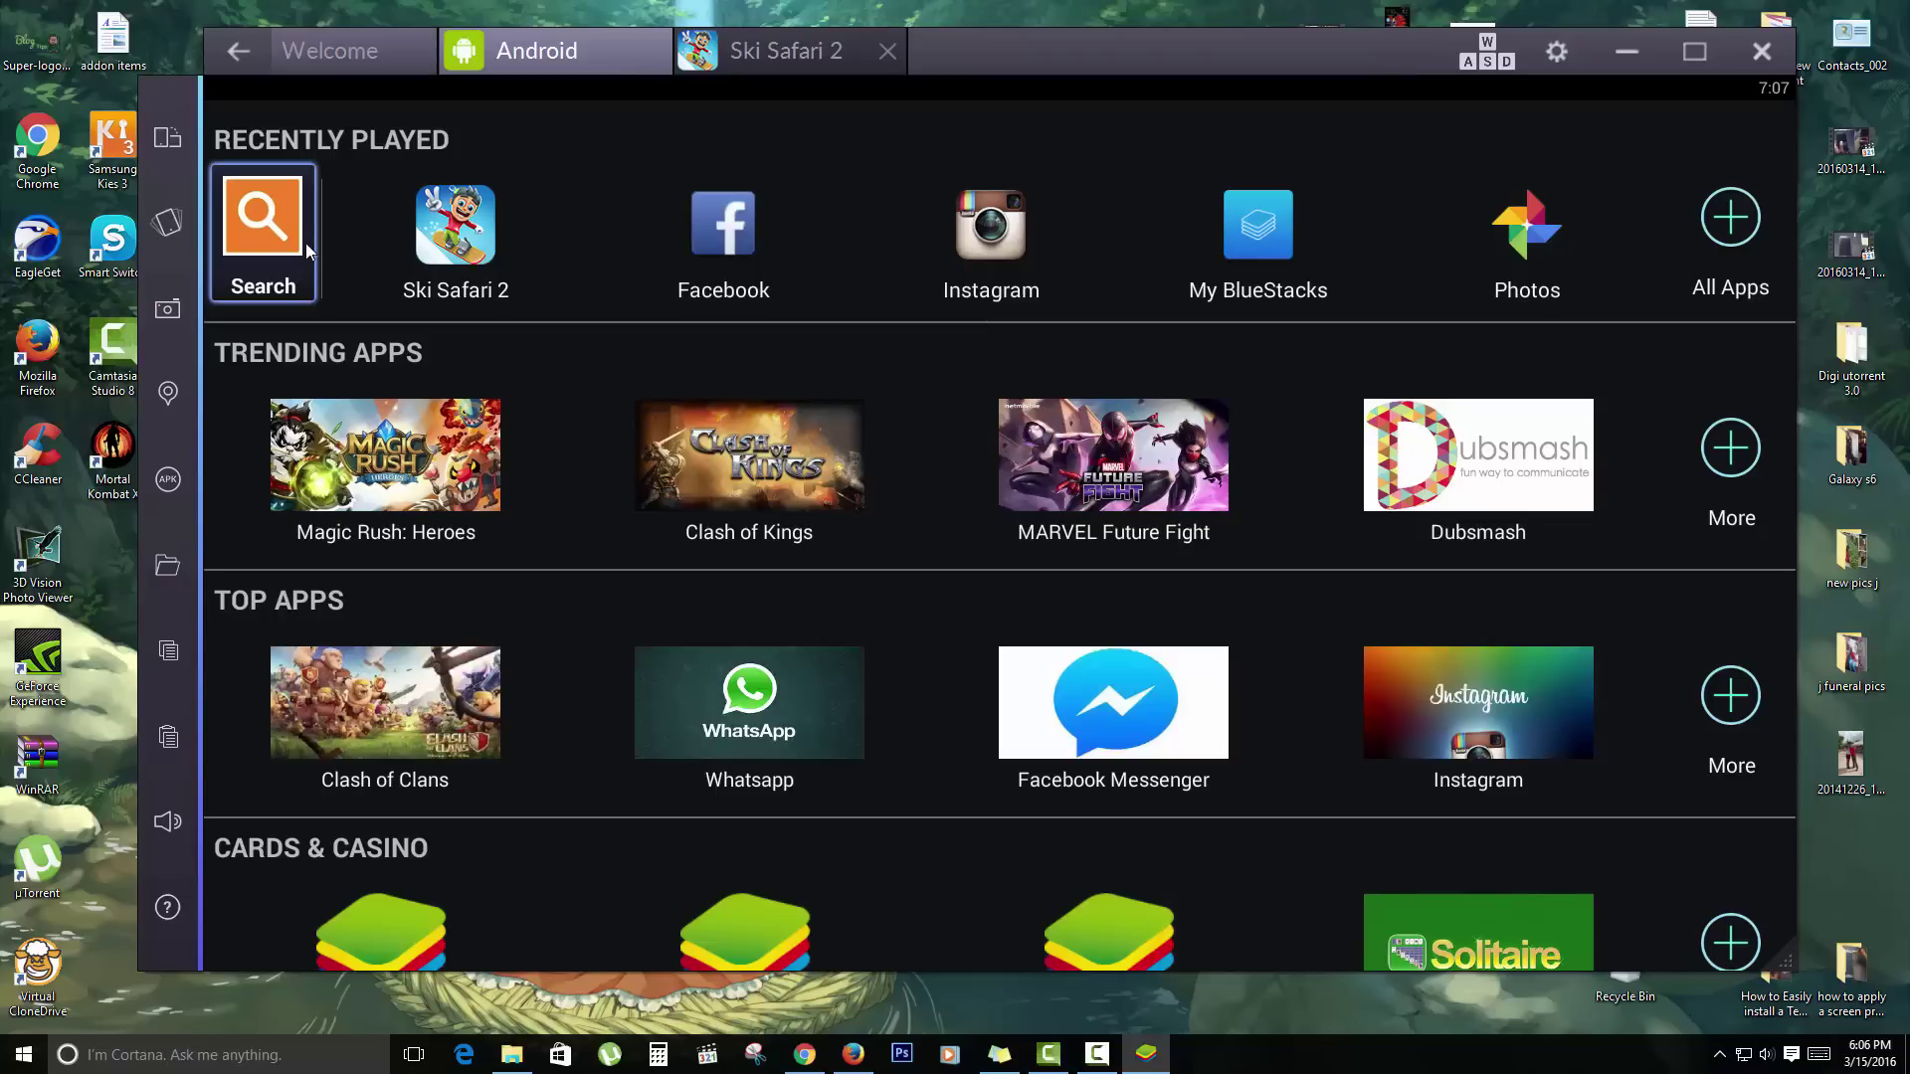
{"action": "left_click", "coordinate": [714, 242]}
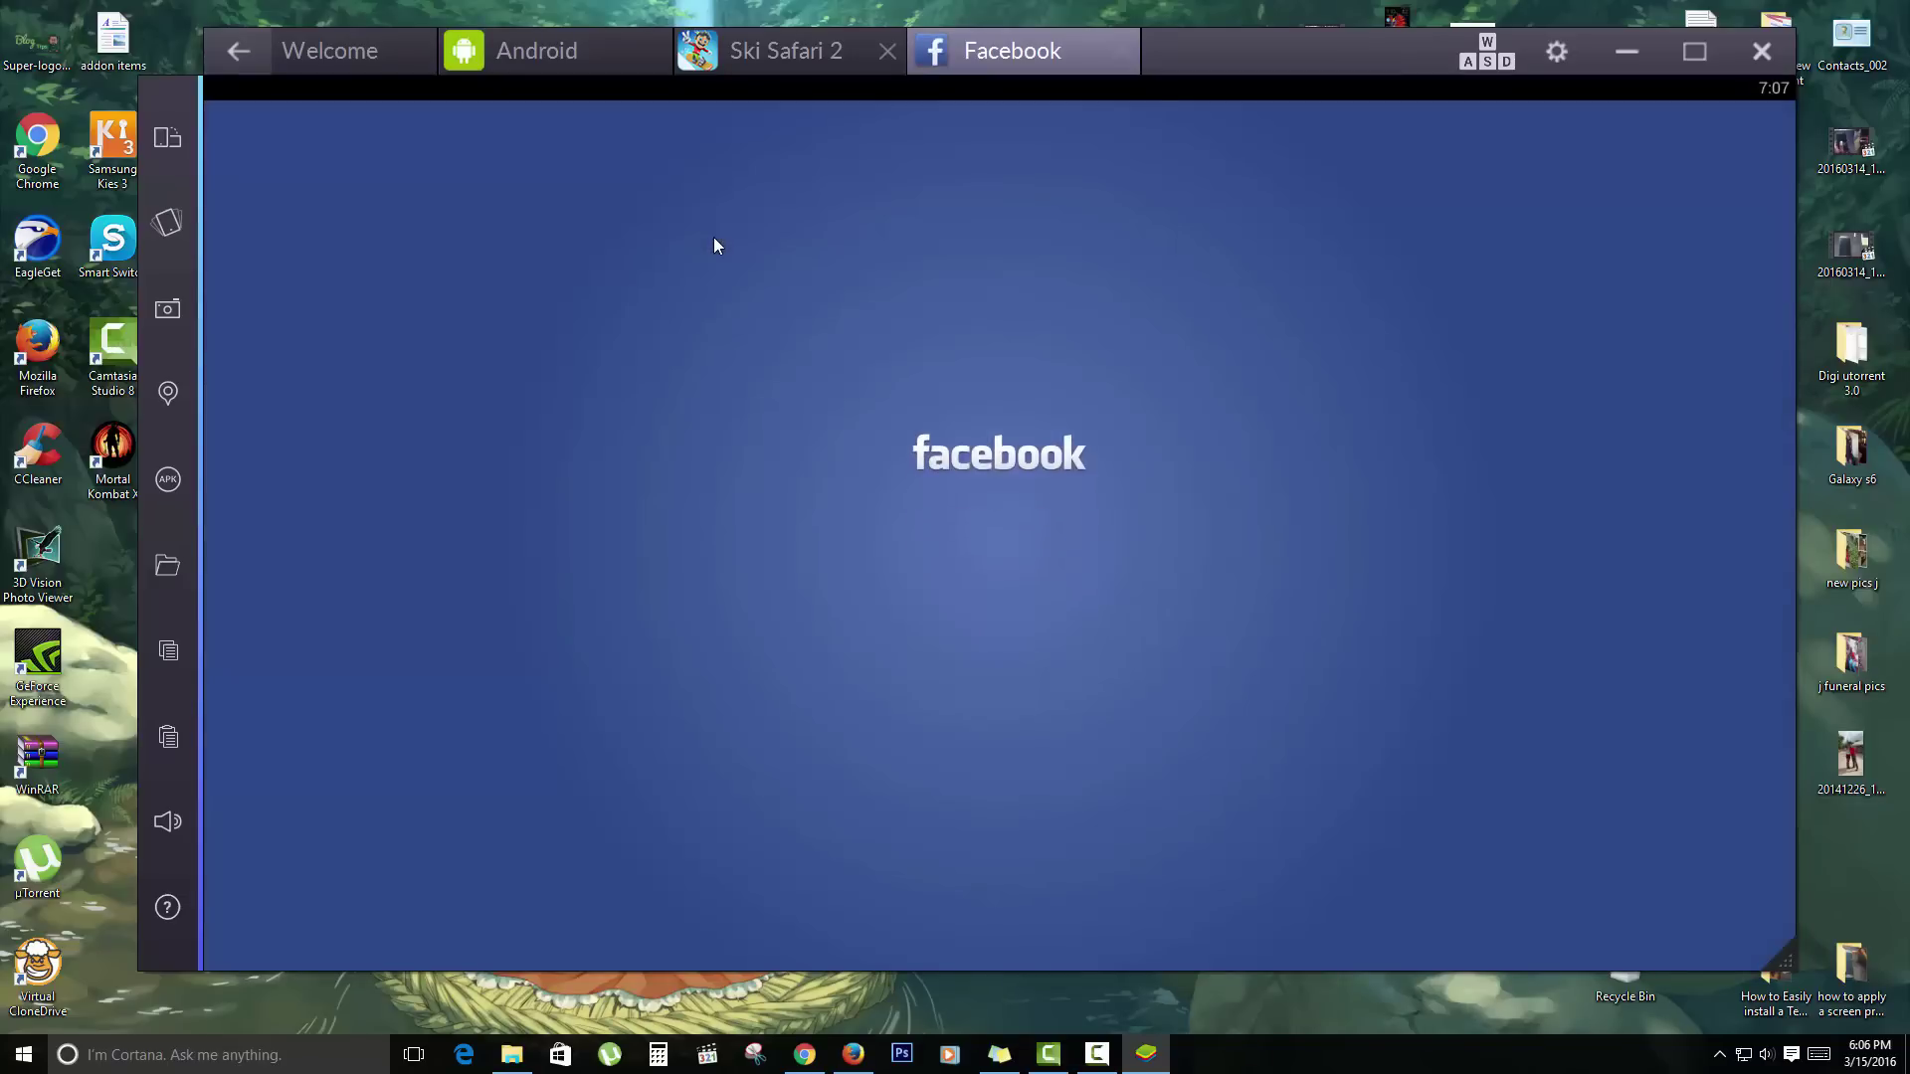
{"action": "left_click", "coordinate": [356, 486]}
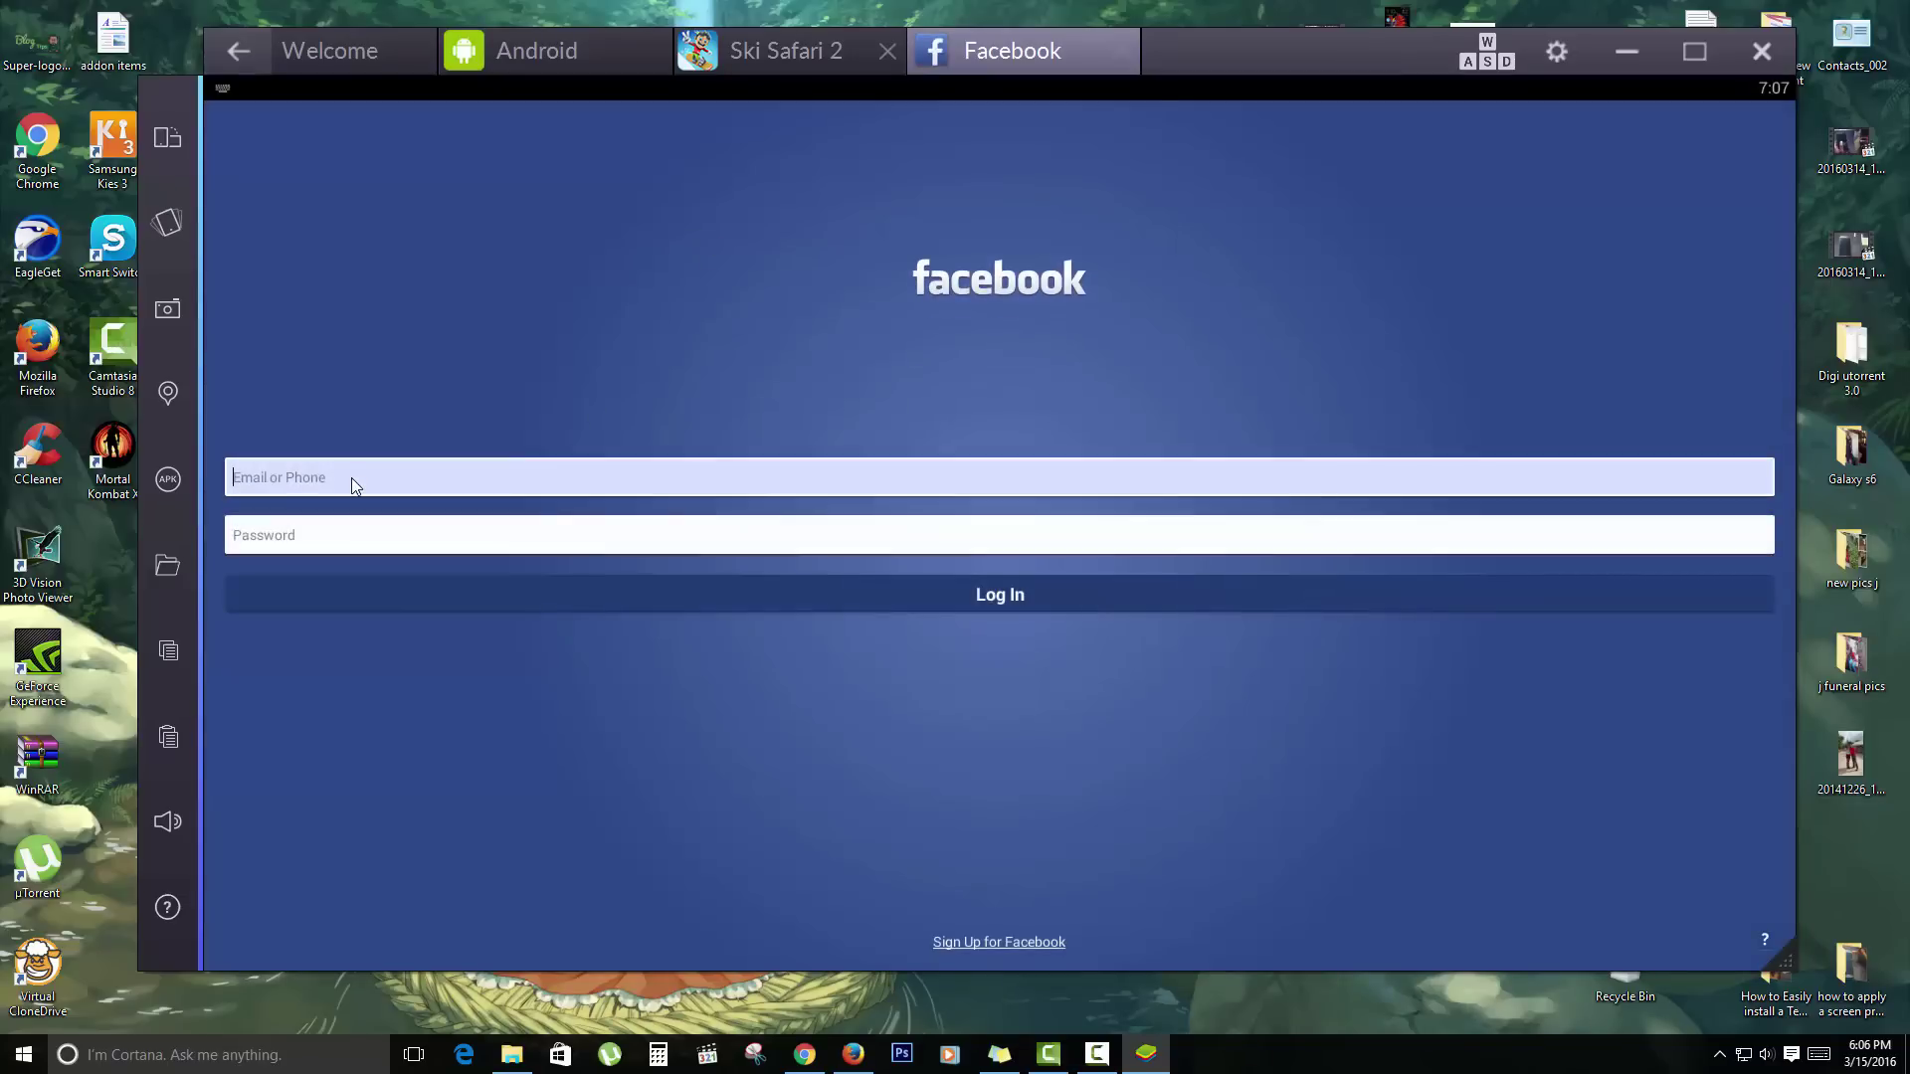
{"action": "left_click", "coordinate": [354, 539]}
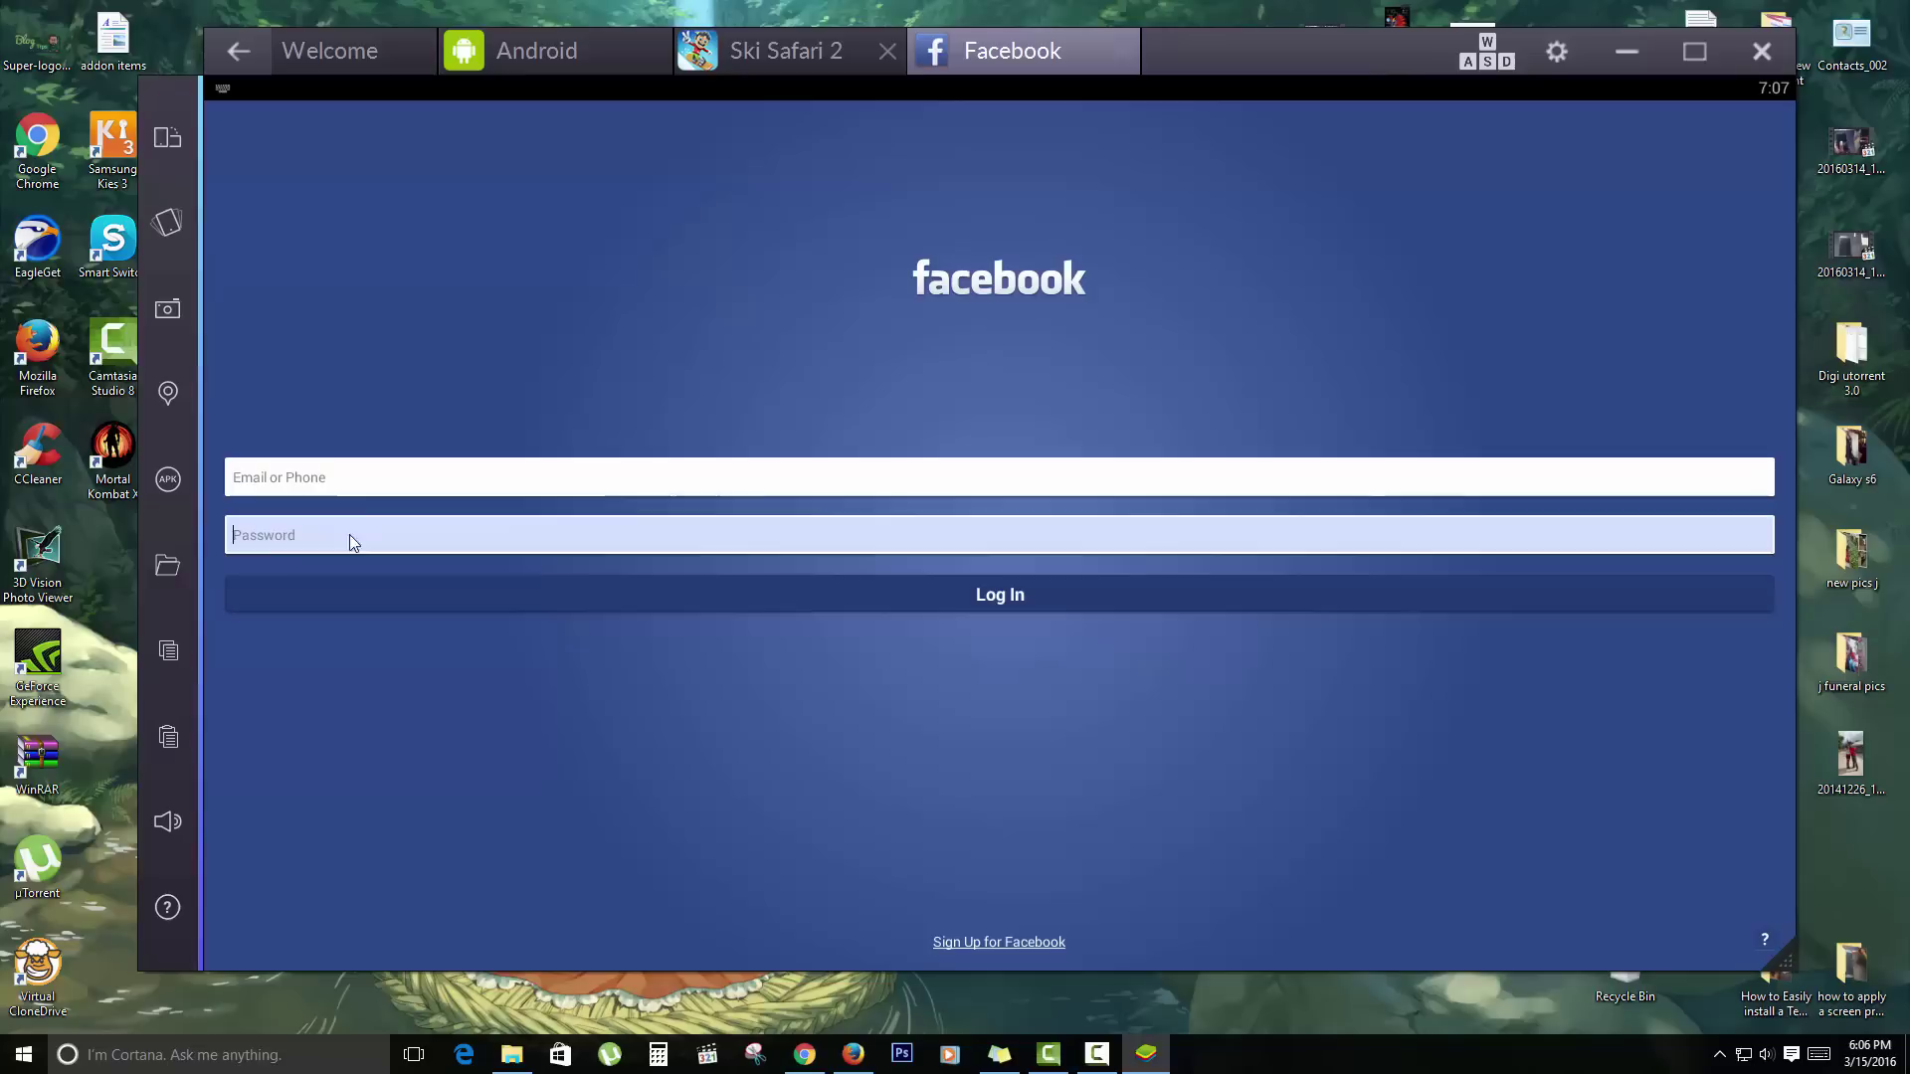
{"action": "left_click", "coordinate": [369, 483]}
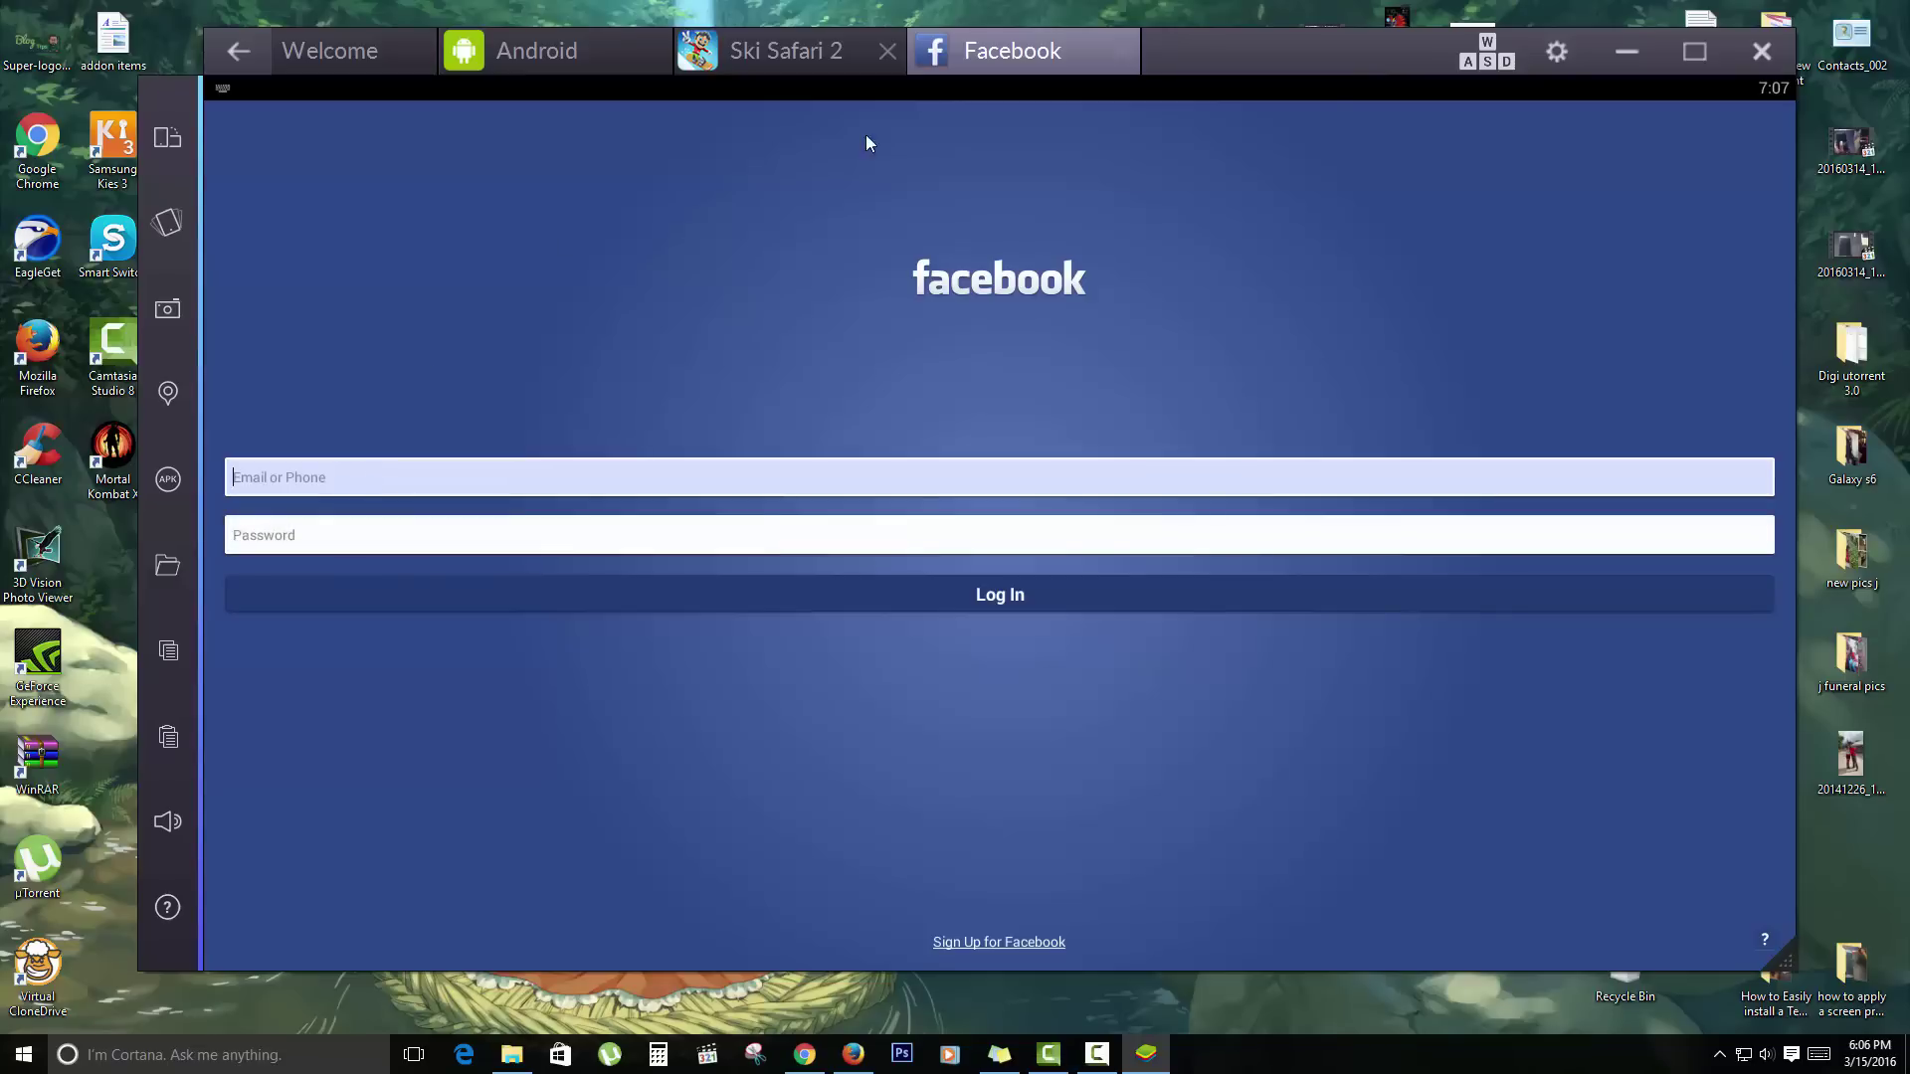
{"action": "left_click", "coordinate": [1117, 52]}
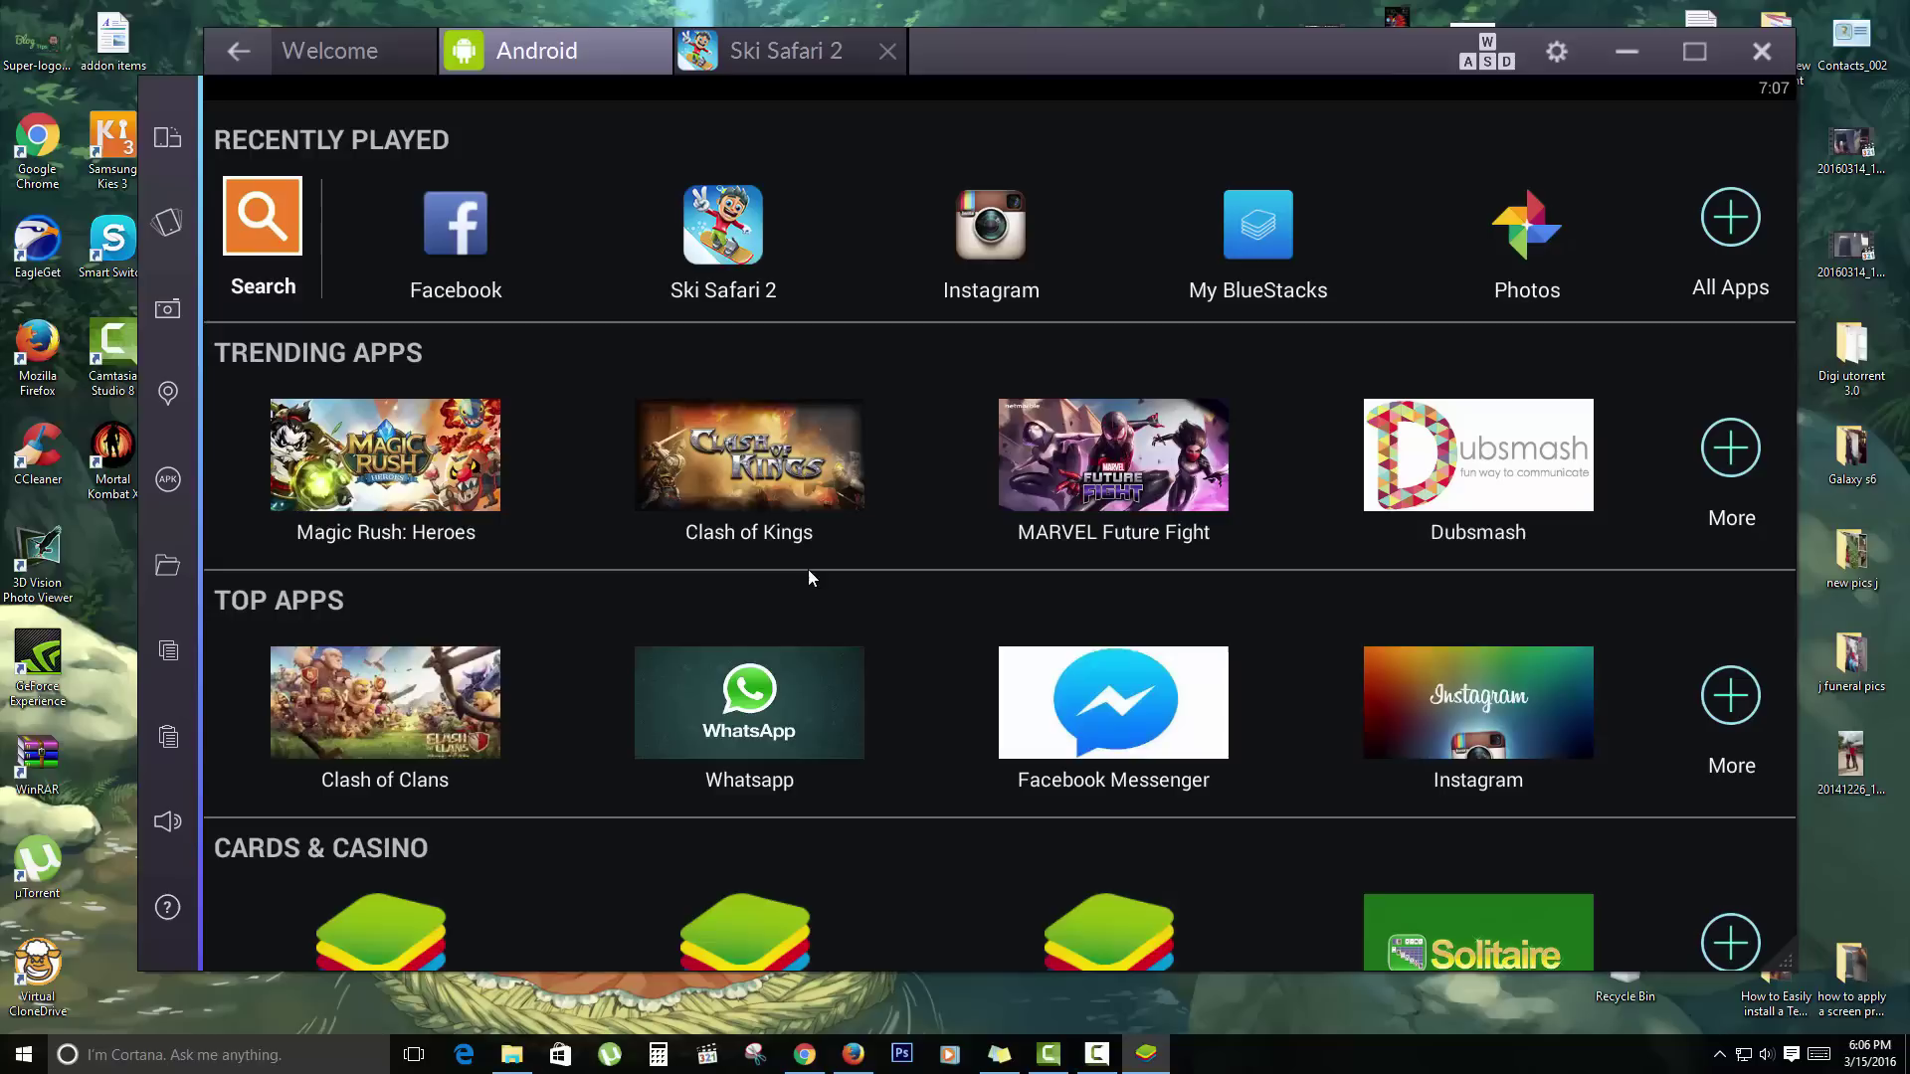
Step: Mute the emulator sound, then open and dismiss the file and APK install browsers
{"action": "left_click", "coordinate": [166, 833]}
{"action": "left_click", "coordinate": [167, 566]}
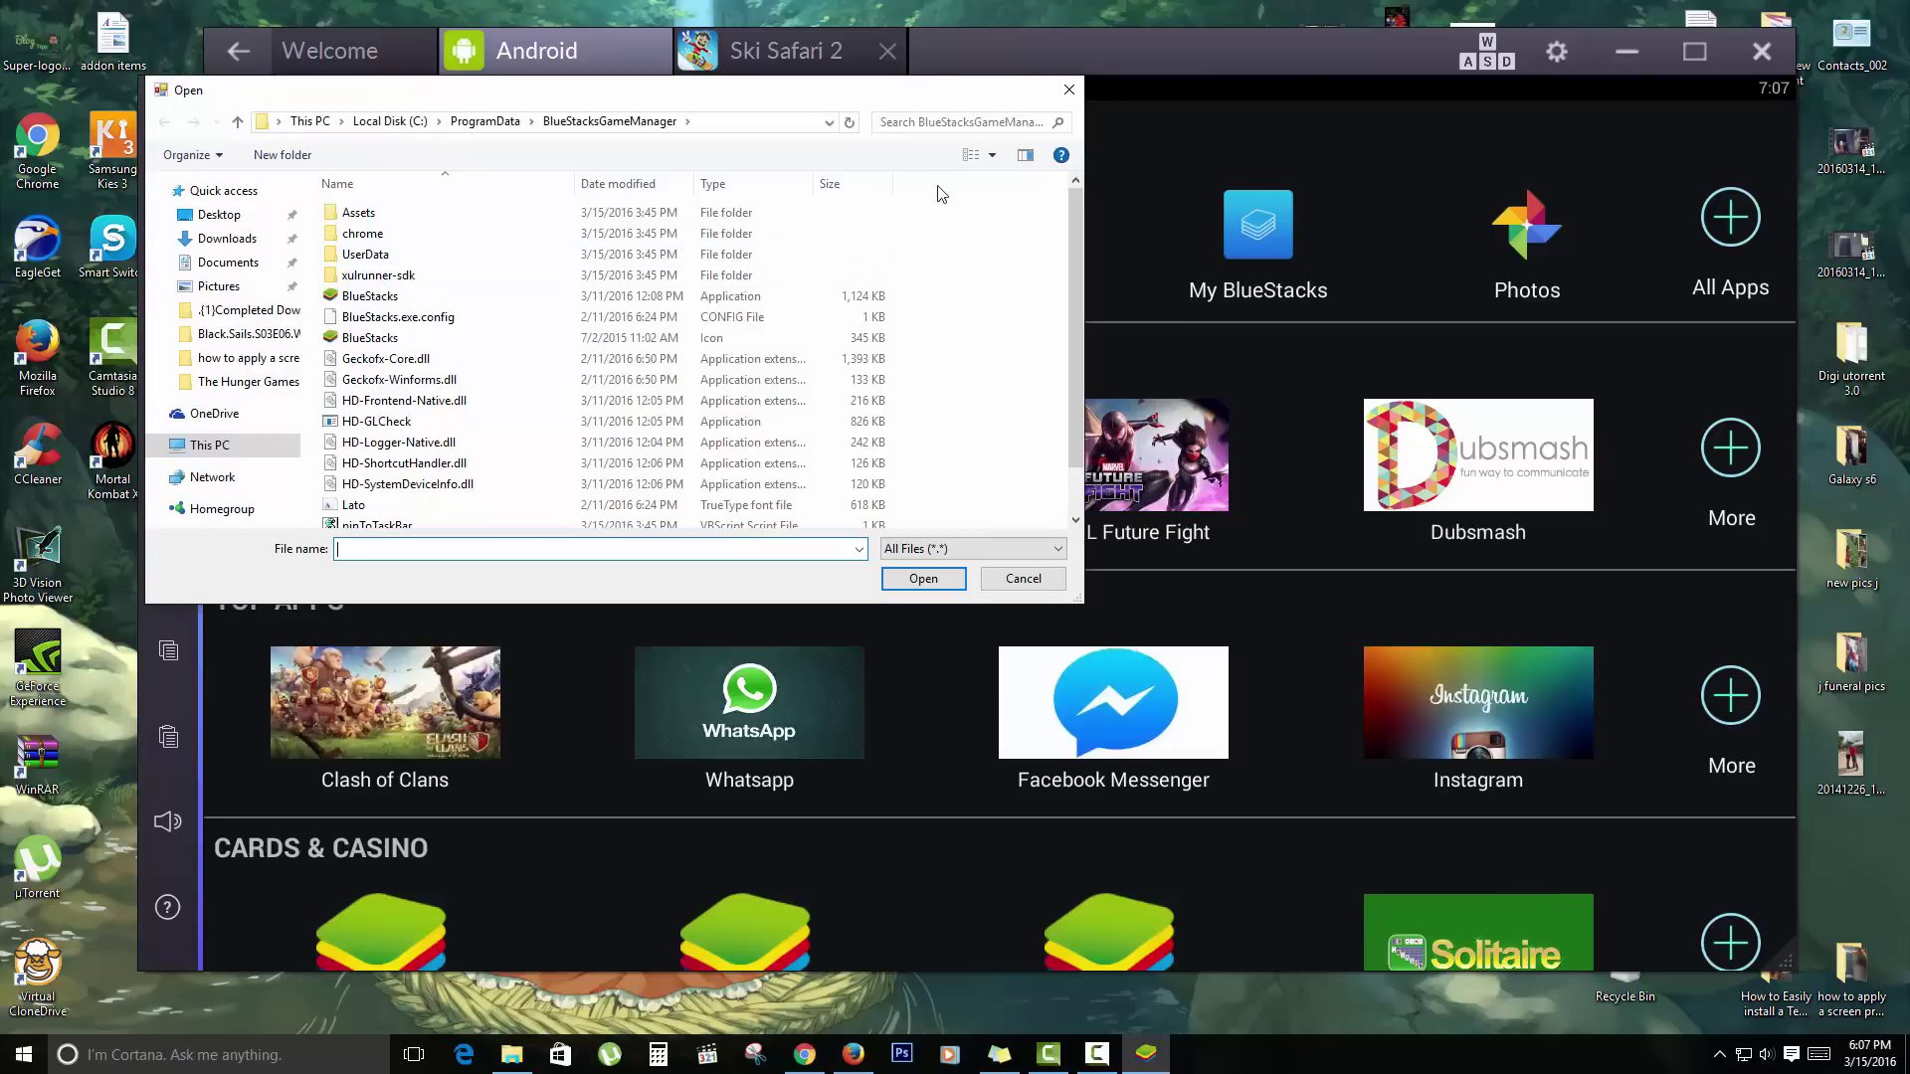
{"action": "left_click", "coordinate": [1069, 89]}
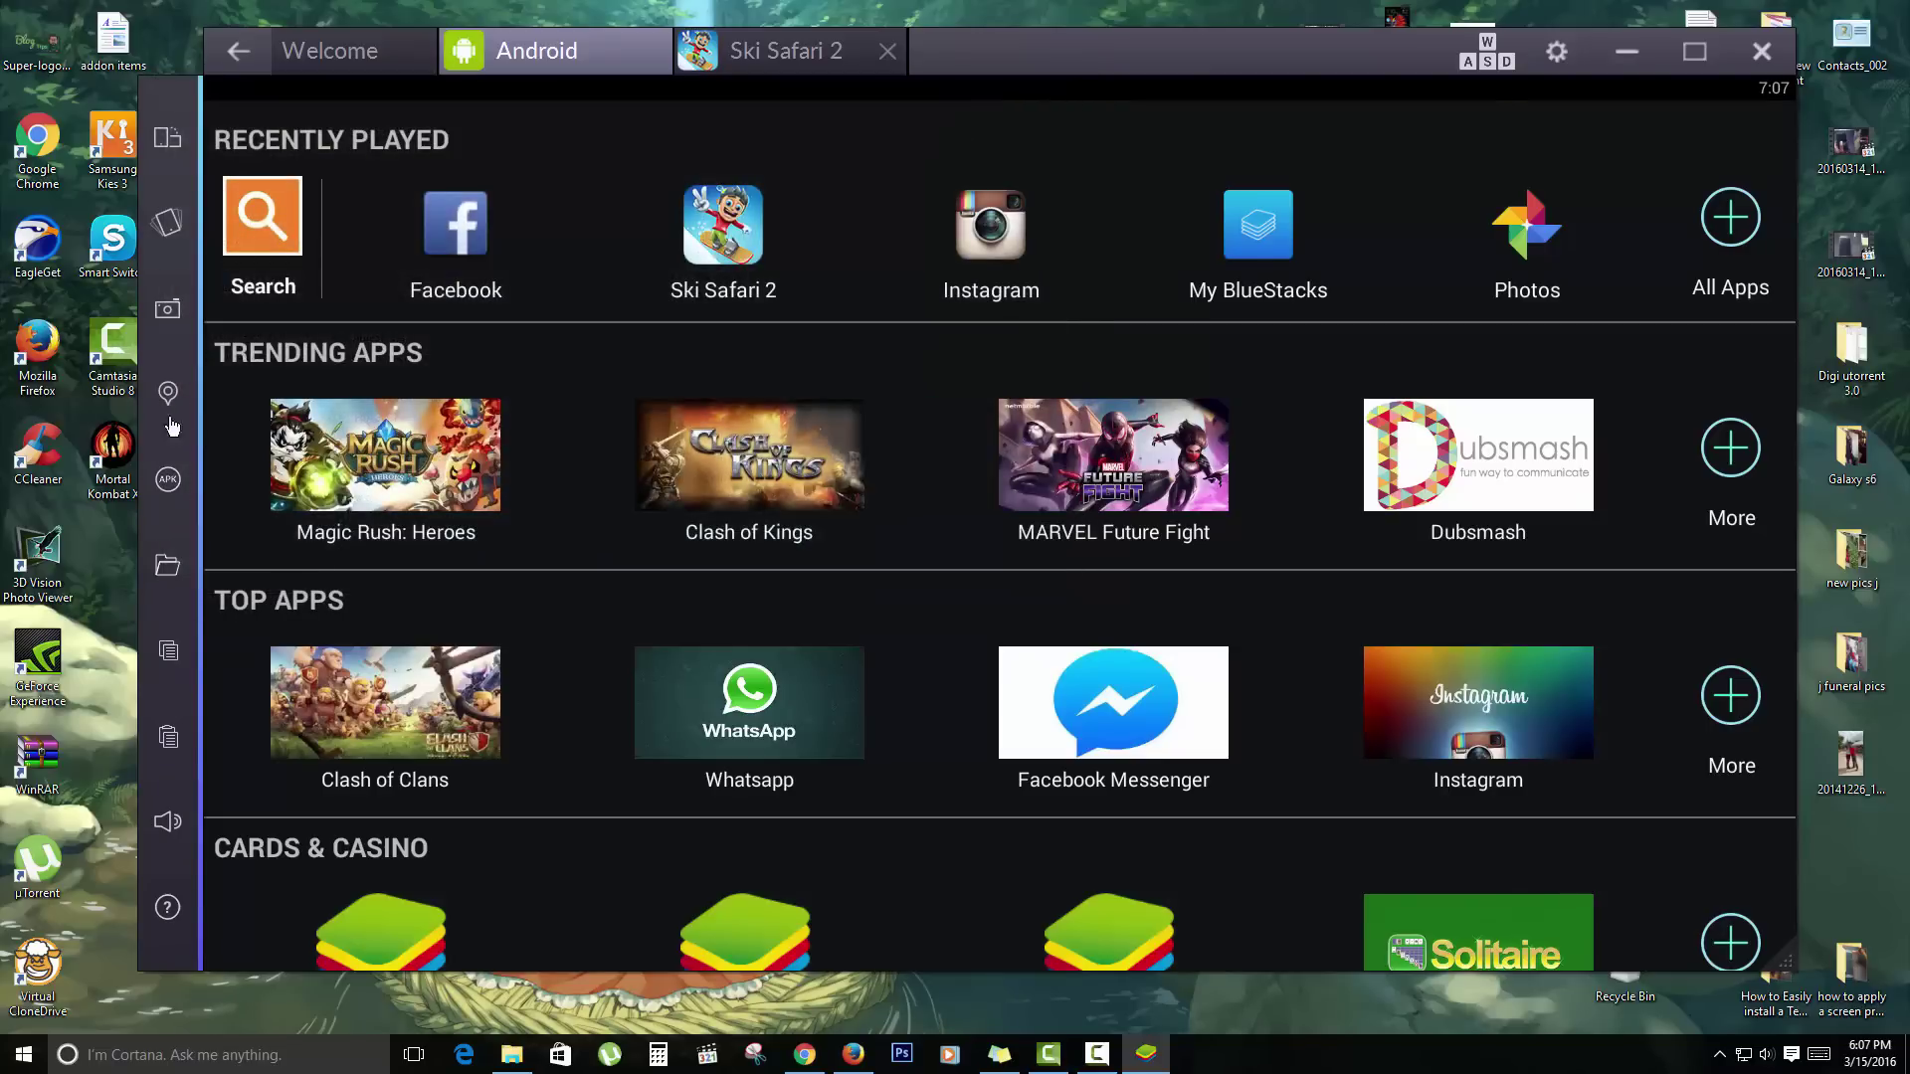
{"action": "left_click", "coordinate": [167, 479]}
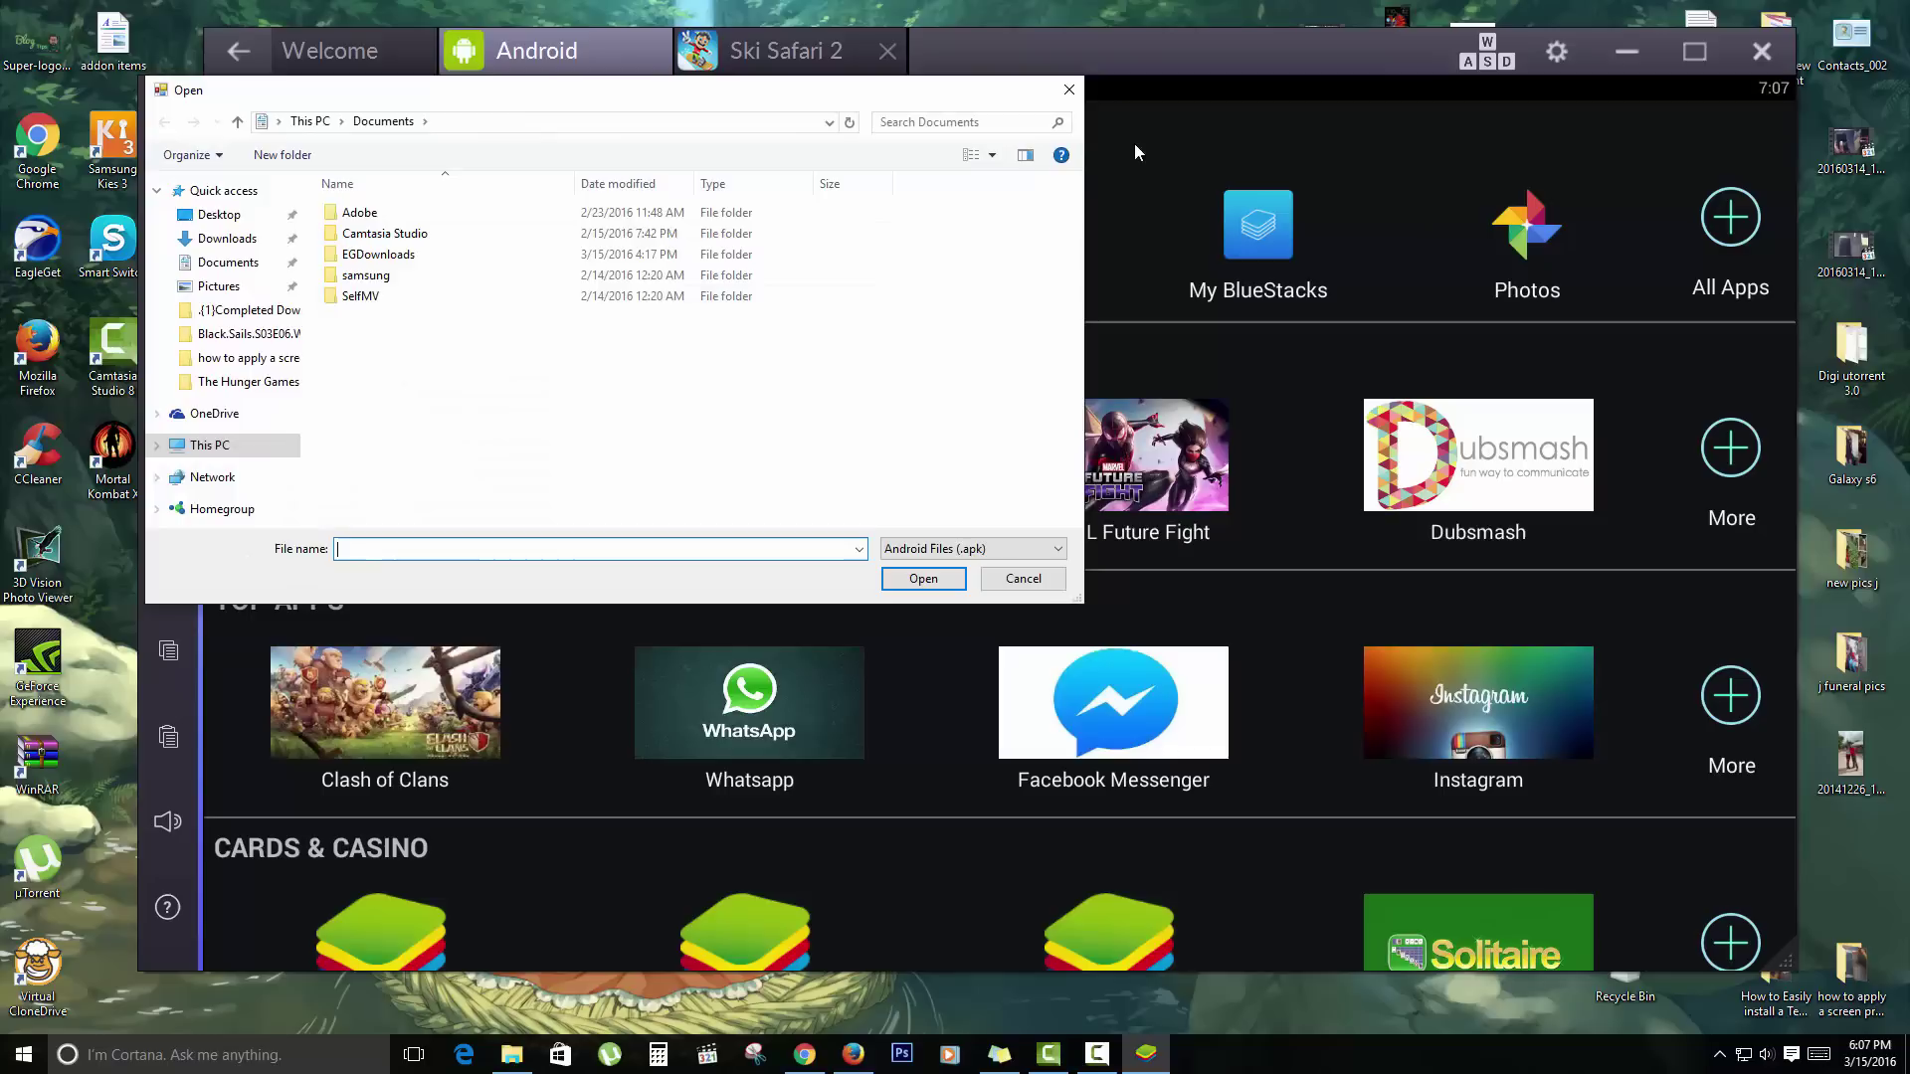
{"action": "left_click", "coordinate": [1078, 87]}
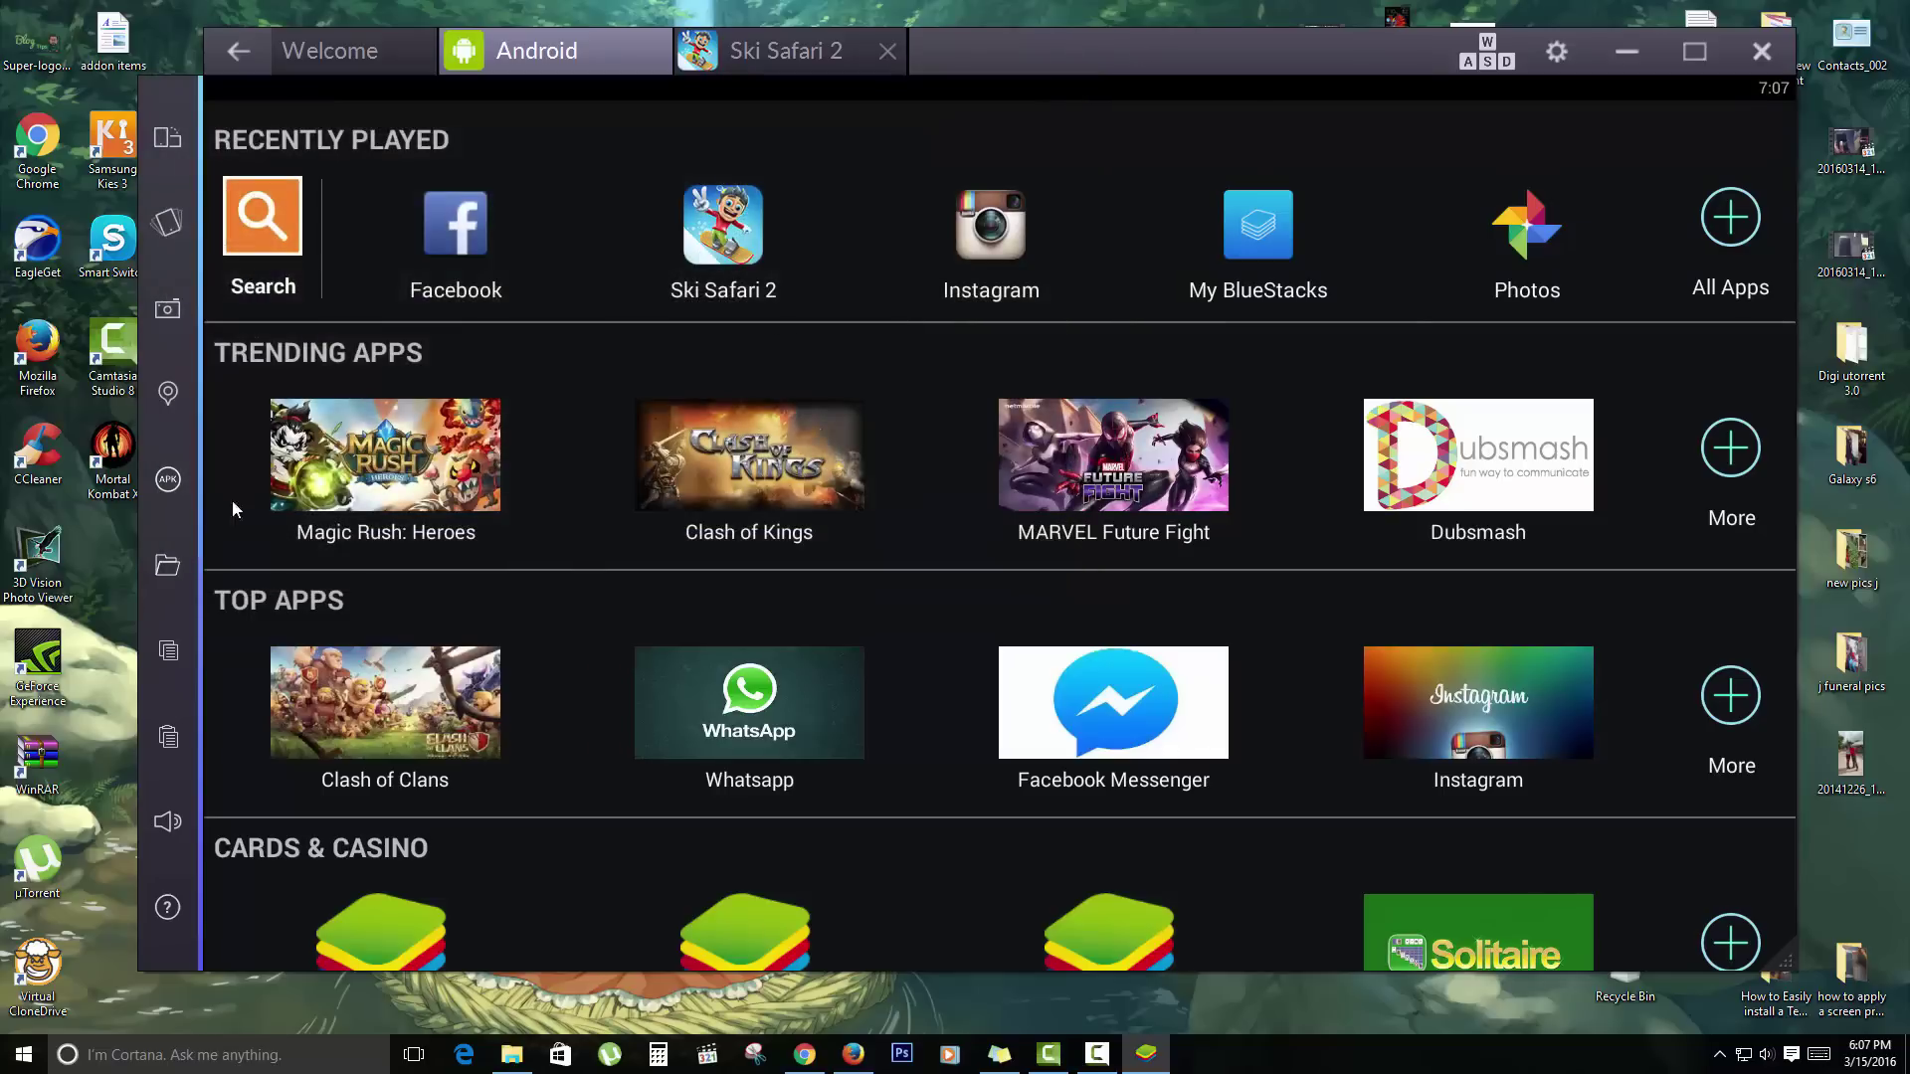